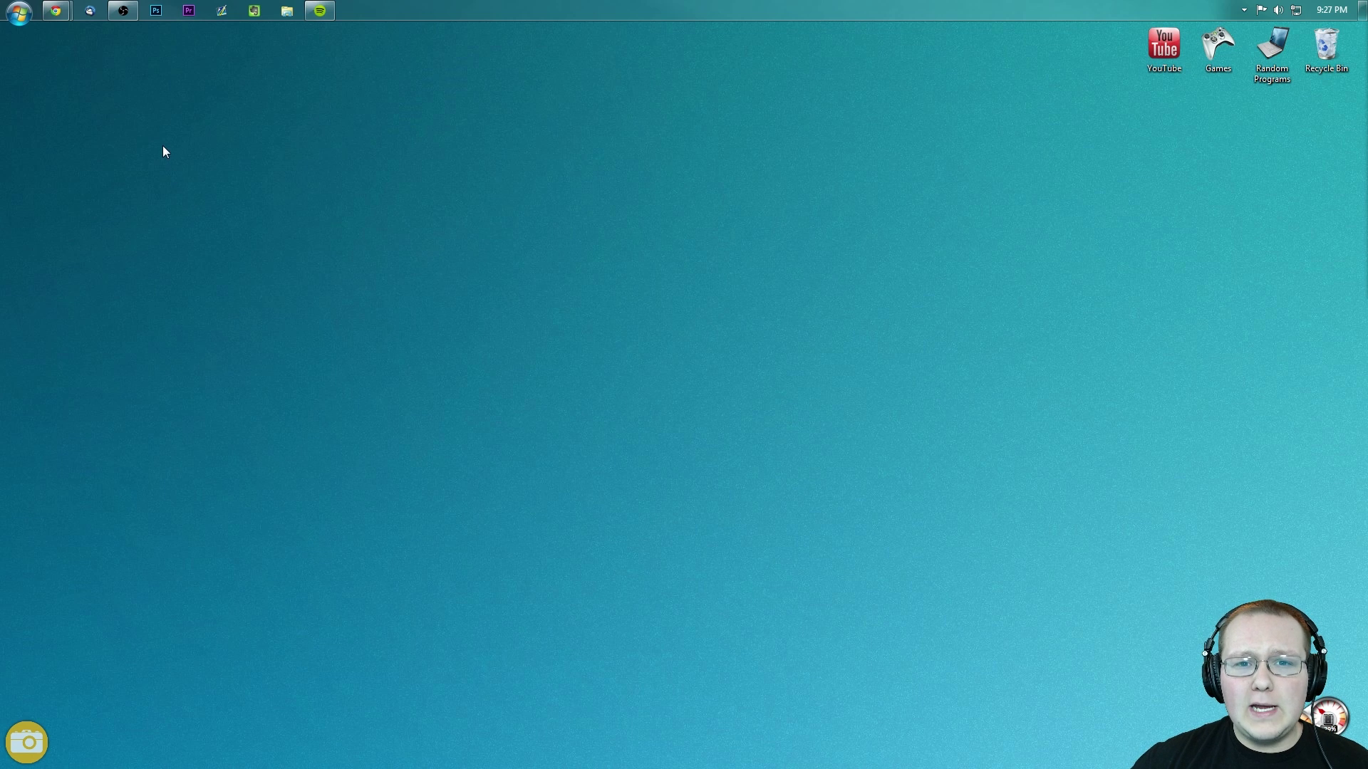
# - Download Paintball Mod 1.8.0 through the Universal Files link on the Slatebit Studios page, skipping the ad
pyautogui.moveTo(53, 14)
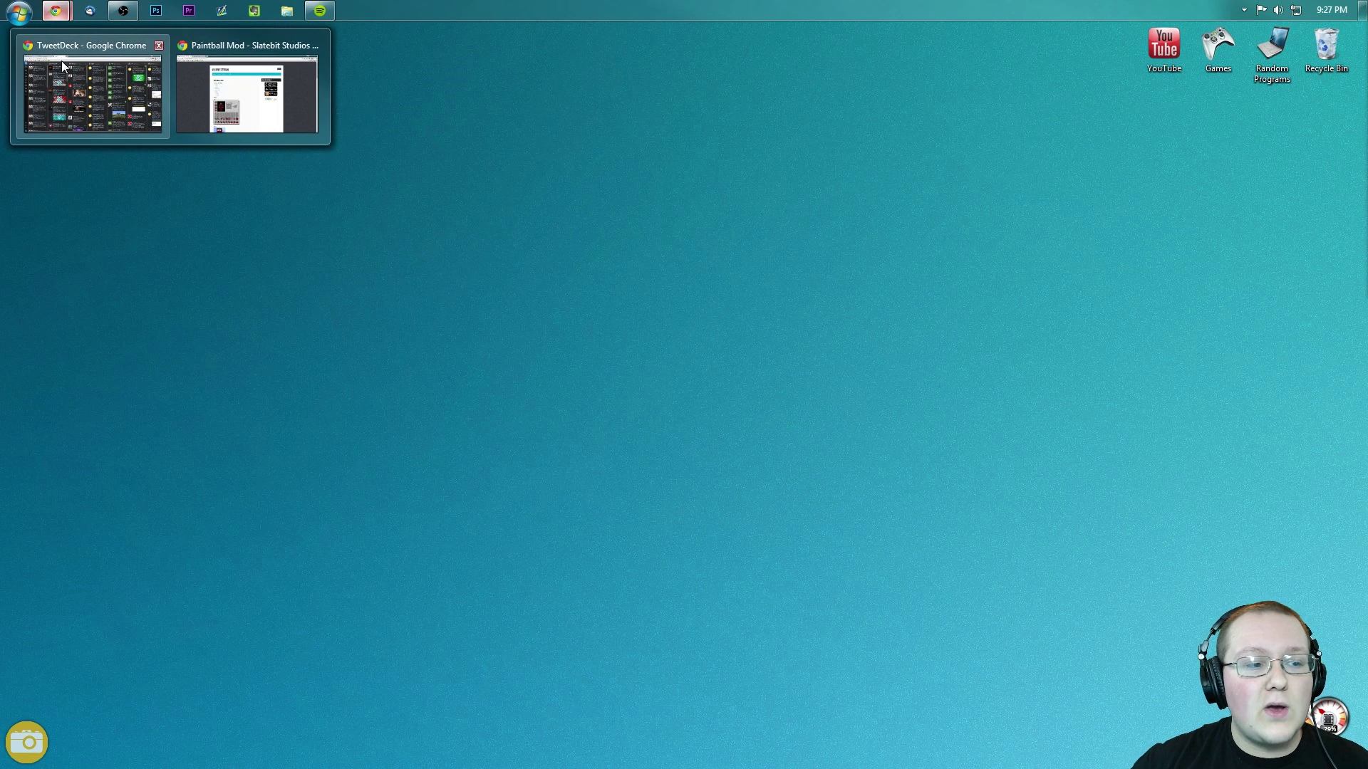
pyautogui.click(204, 84)
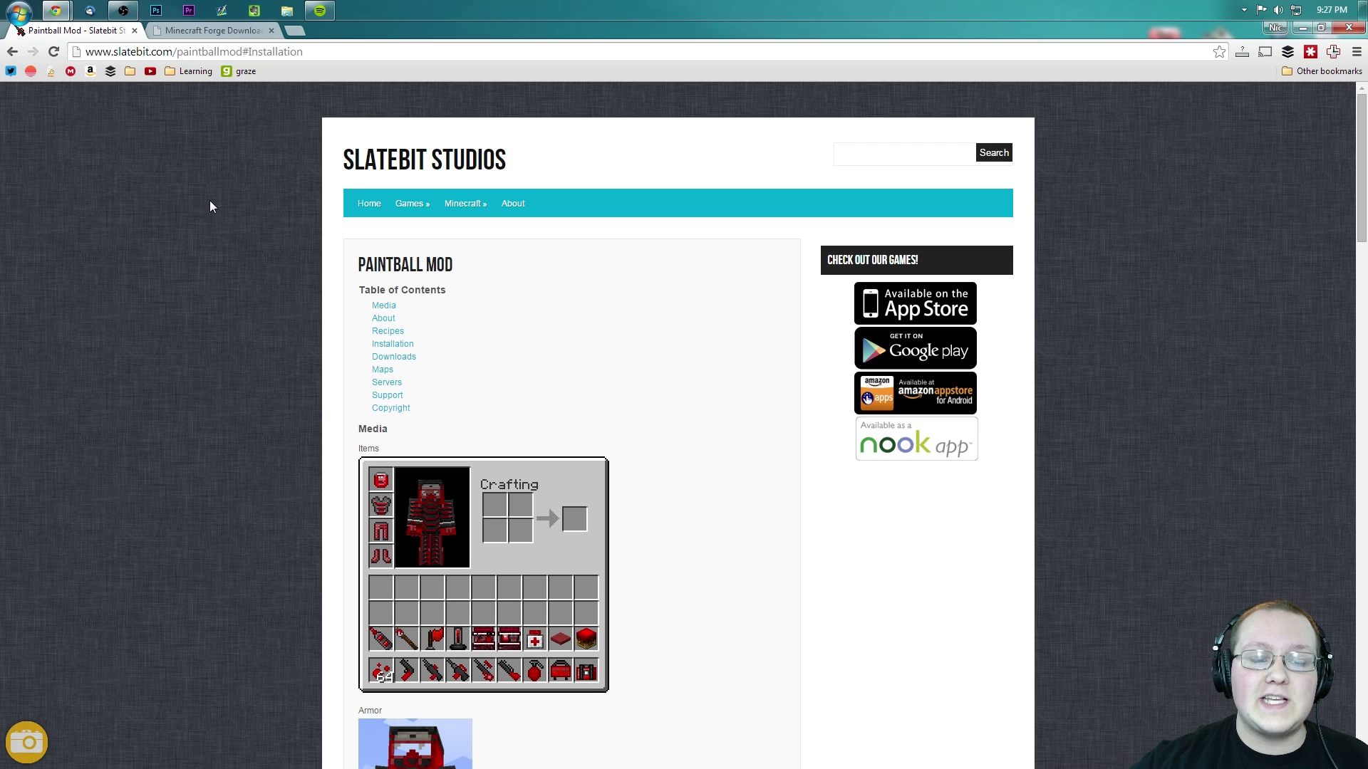
pyautogui.click(405, 364)
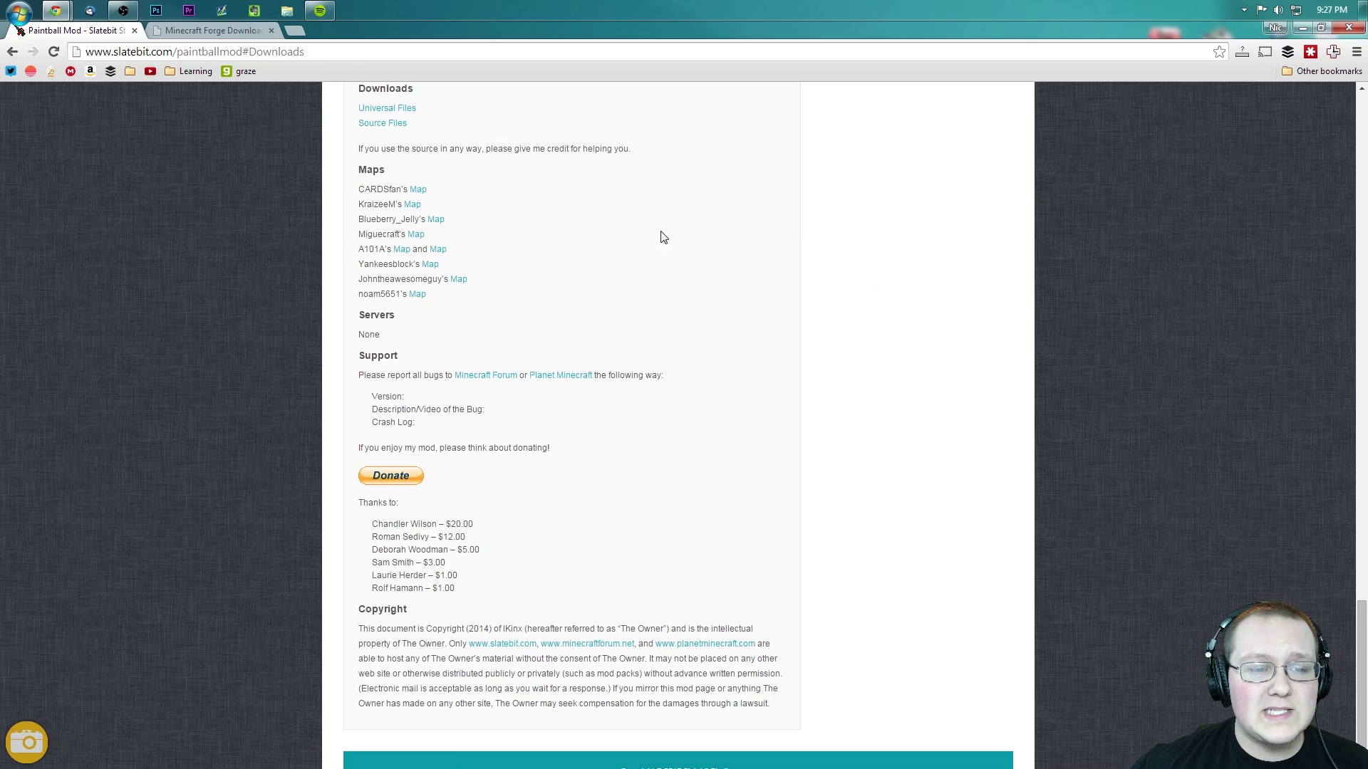
pyautogui.click(406, 109)
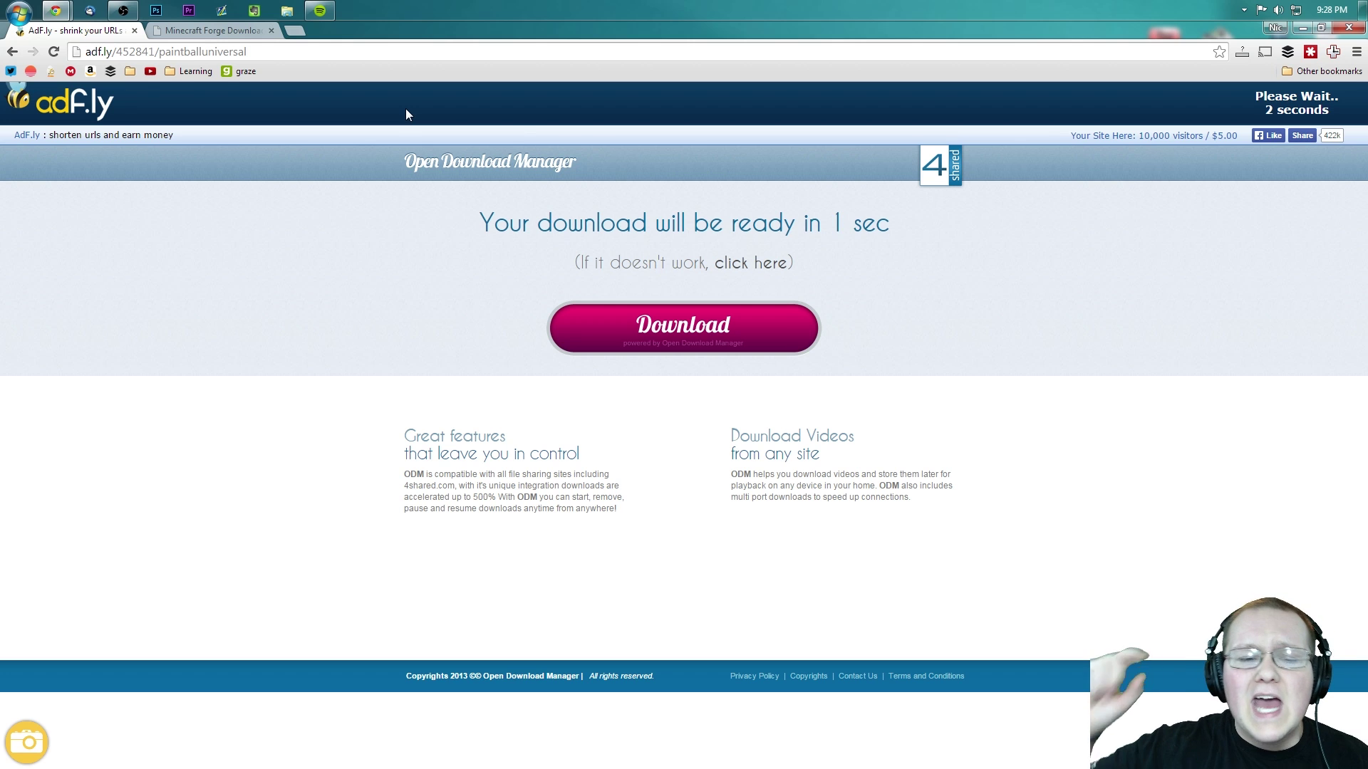
pyautogui.rightClick(406, 109)
pyautogui.click(589, 118)
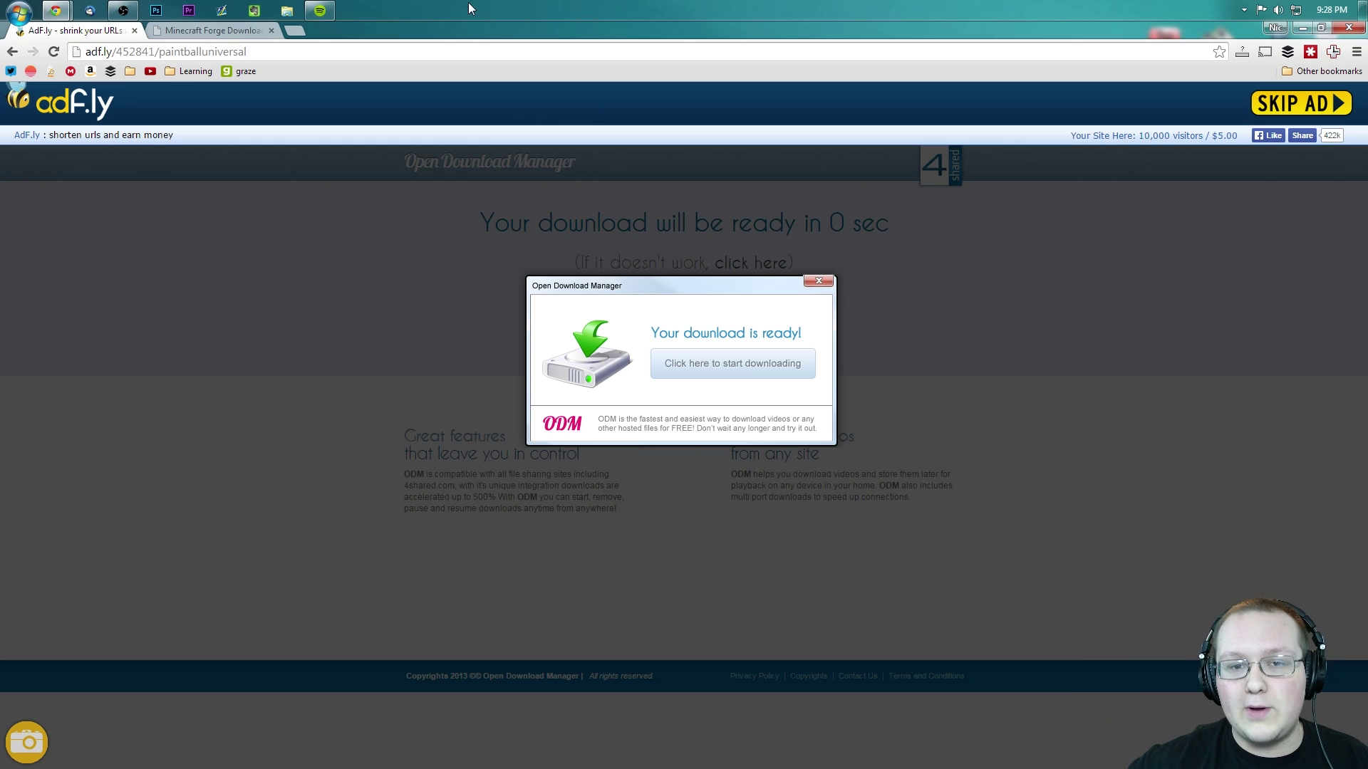
pyautogui.click(1275, 105)
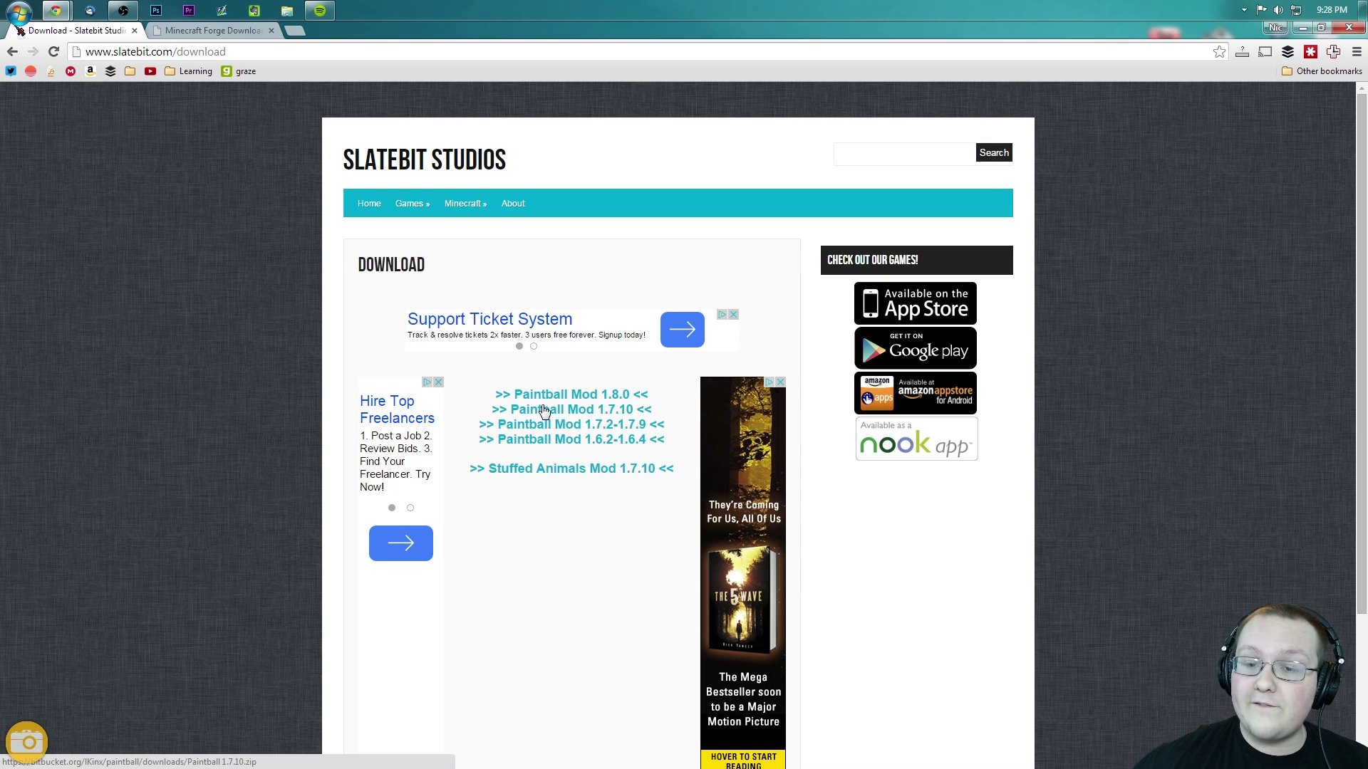
pyautogui.click(605, 400)
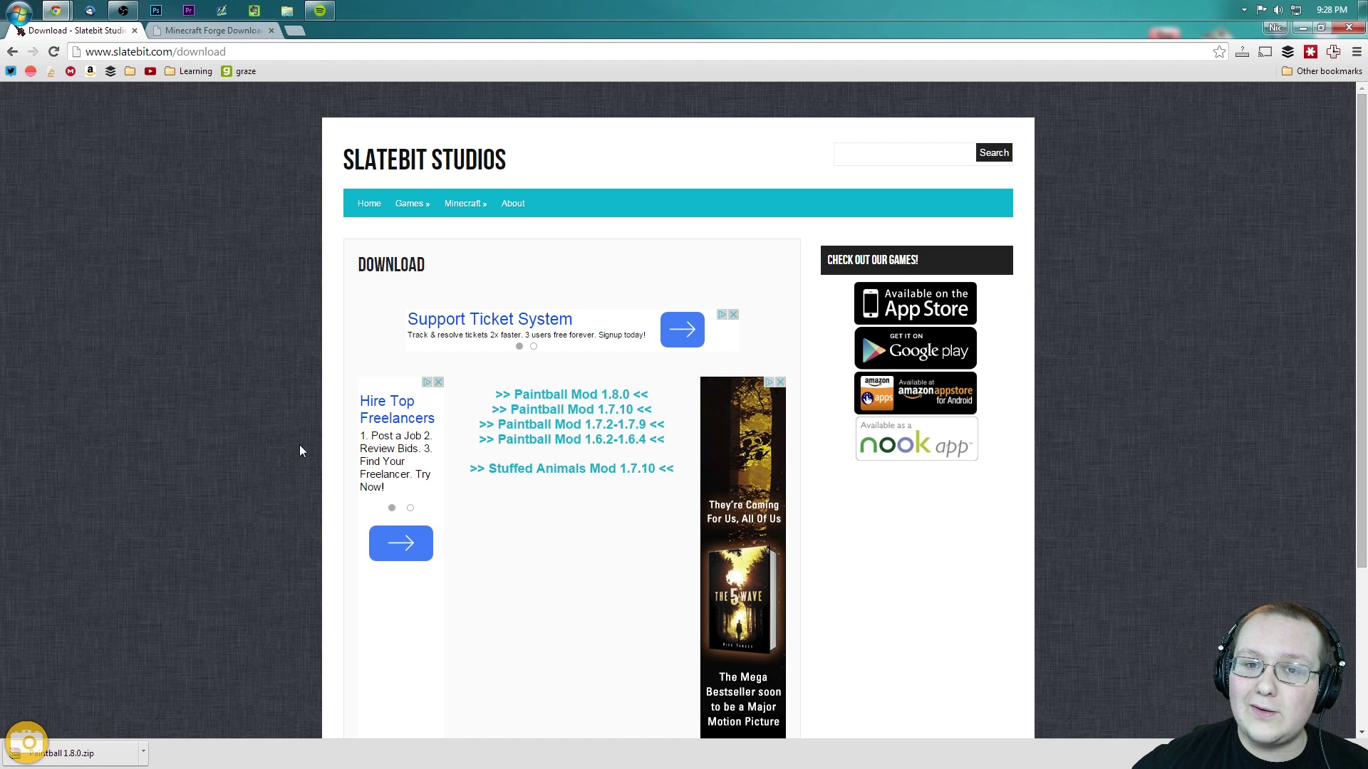
# - Download the 1.8-Recommended installer from the Minecraft Forge downloads page, skip the ad and keep the jar file
pyautogui.click(213, 31)
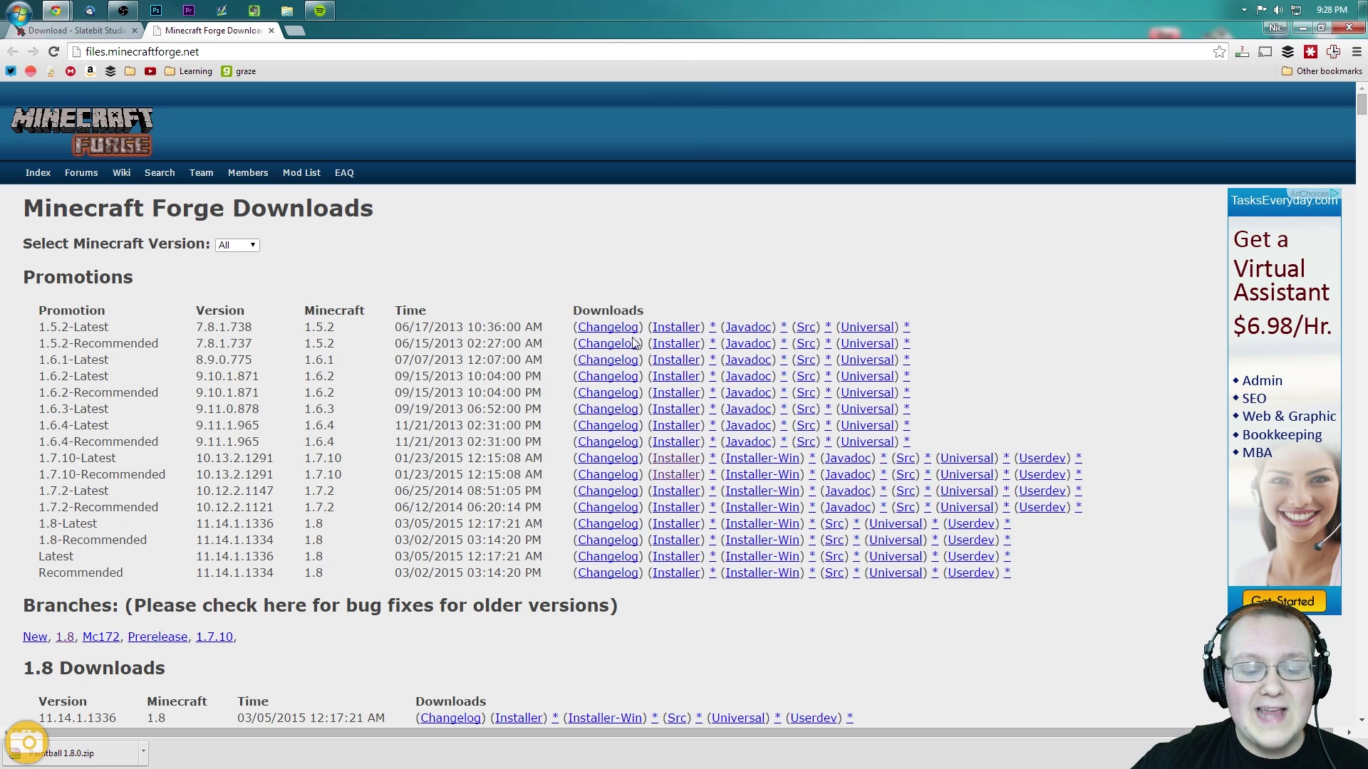
pyautogui.scroll(-1, 510, 210)
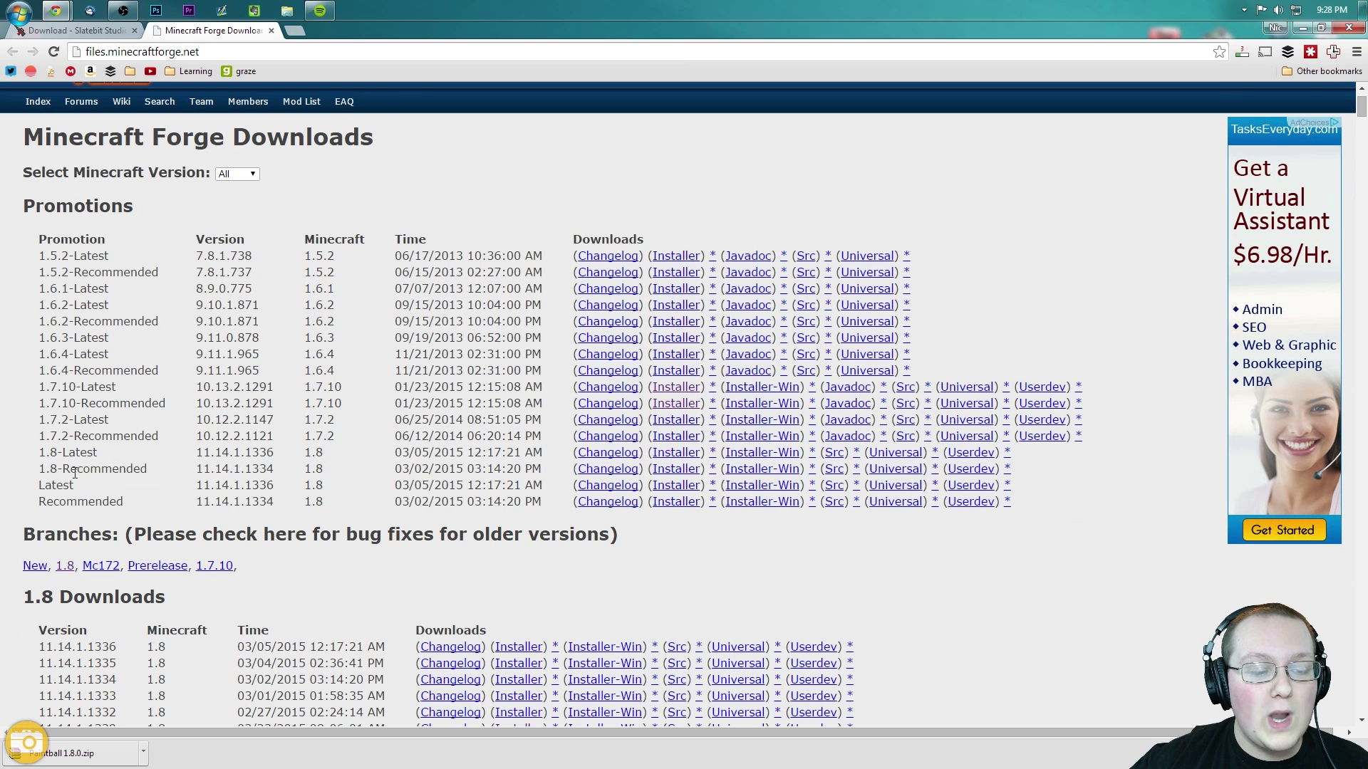
pyautogui.moveTo(70, 471); pyautogui.dragTo(654, 473)
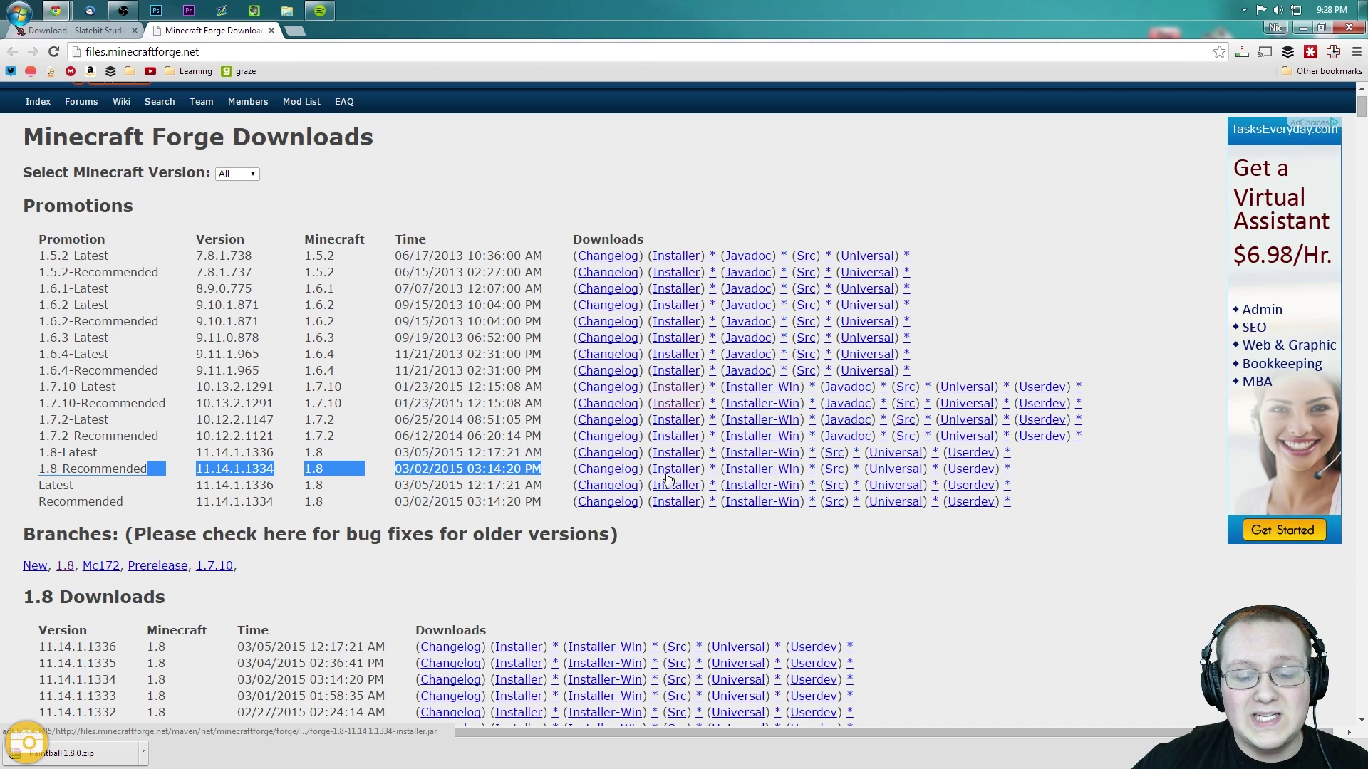
pyautogui.click(675, 476)
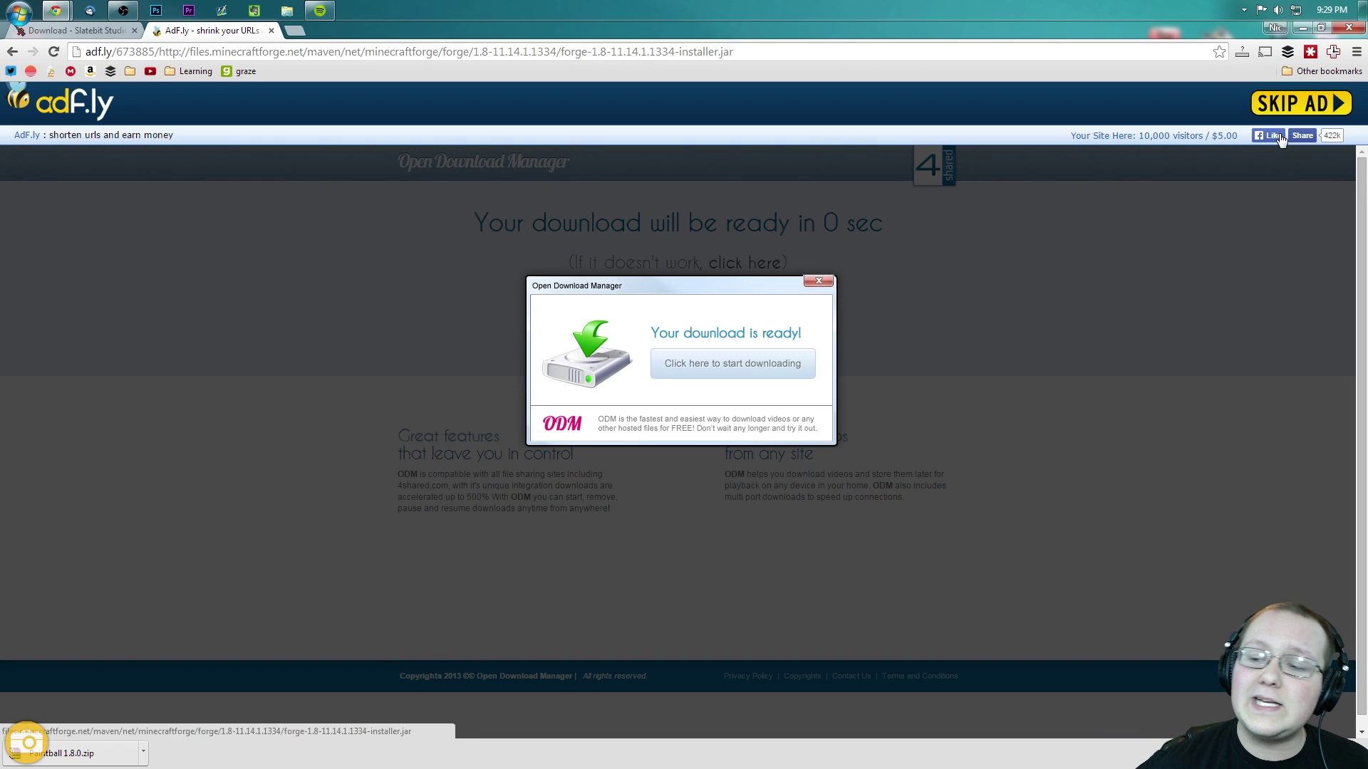
pyautogui.click(1275, 106)
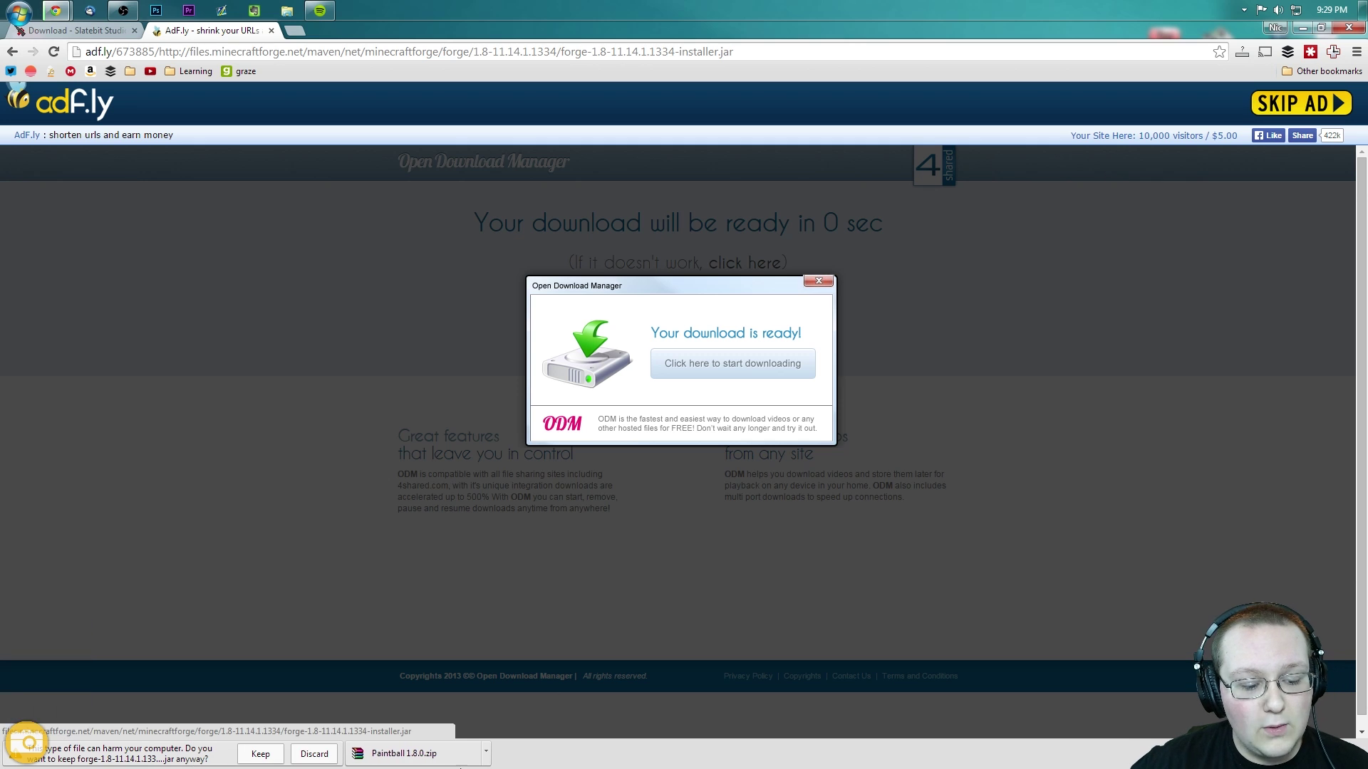
pyautogui.click(262, 753)
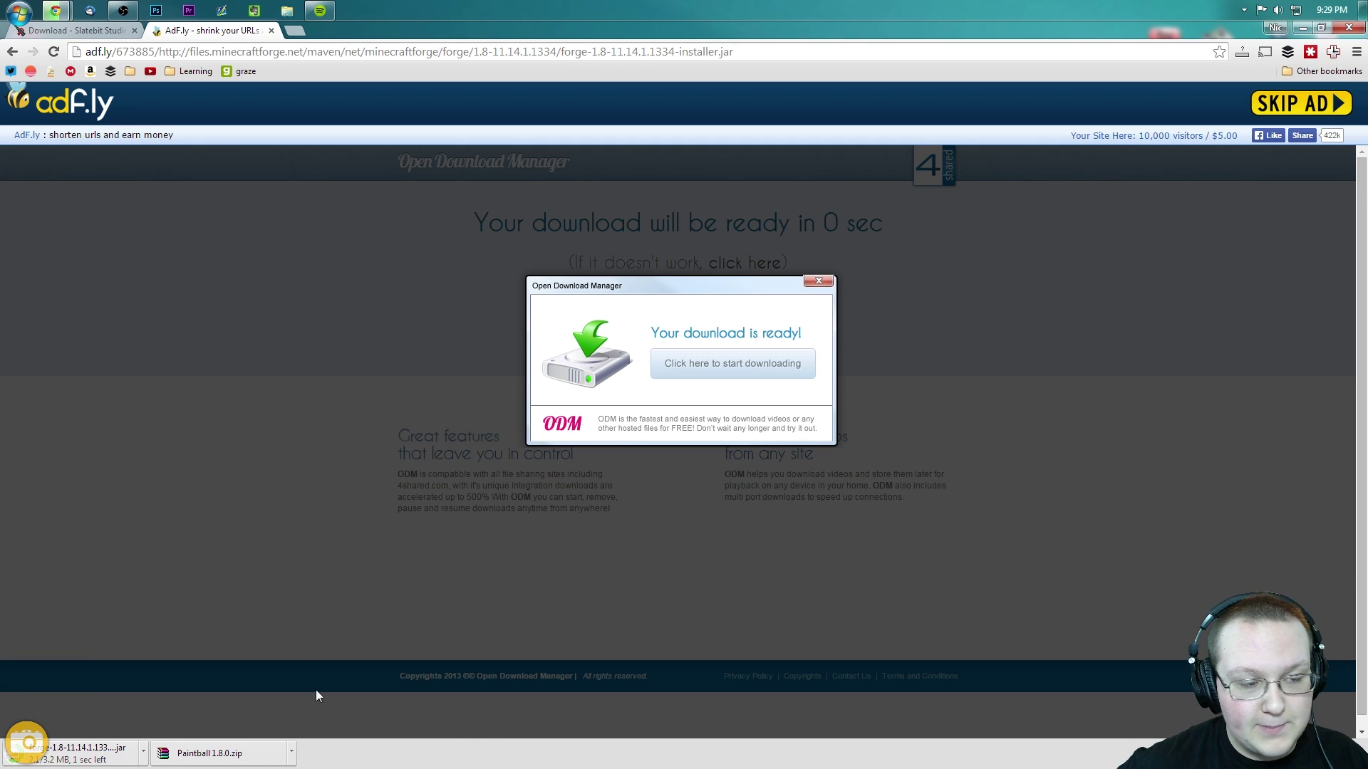
# - Minimize the browser and arrange the Paintball 1.8.0 archive and the Forge installer side by side on the desktop
pyautogui.click(1302, 27)
pyautogui.moveTo(433, 278)
pyautogui.mouseDown()
pyautogui.moveTo(54, 34)
pyautogui.moveTo(34, 45)
pyautogui.moveTo(695, 87)
pyautogui.moveTo(669, 137)
pyautogui.moveTo(615, 140)
pyautogui.mouseUp()
pyautogui.moveTo(699, 191); pyautogui.dragTo(699, 120)
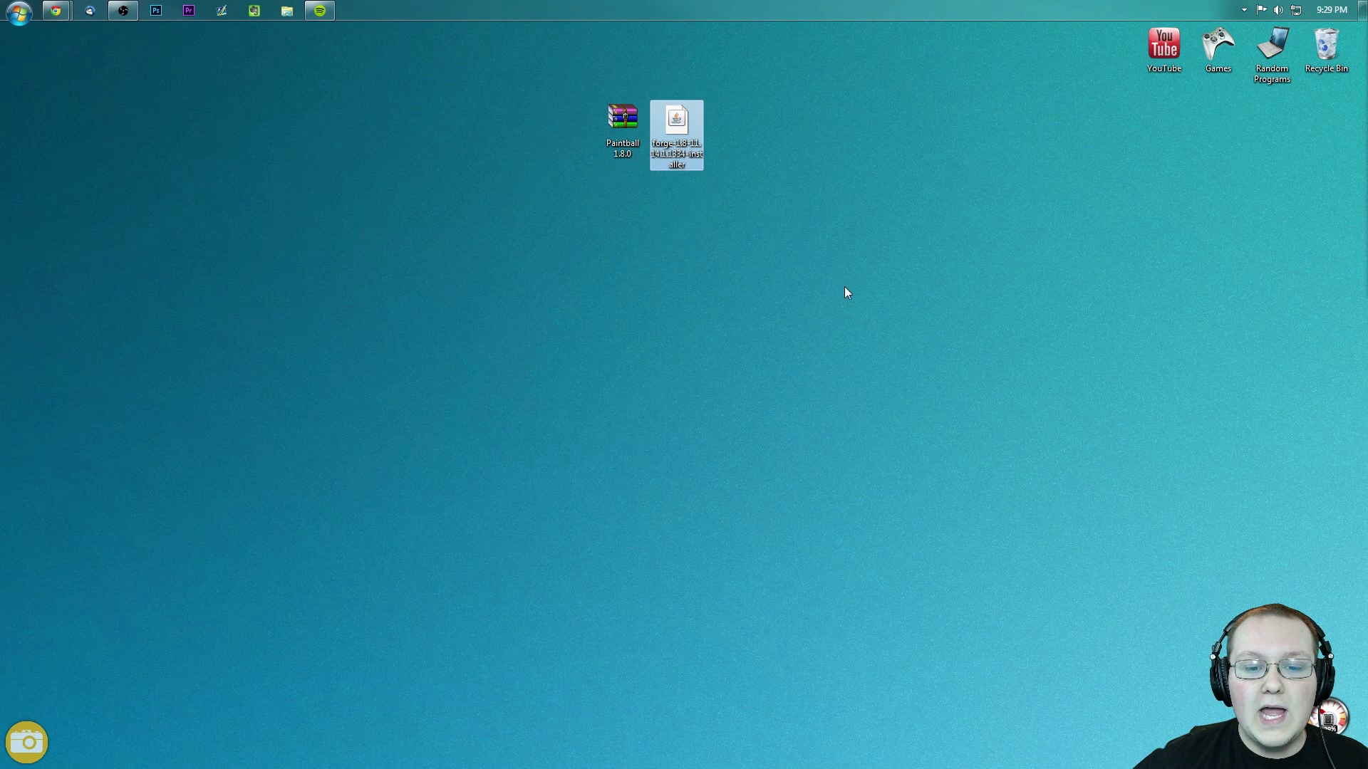
pyautogui.click(836, 293)
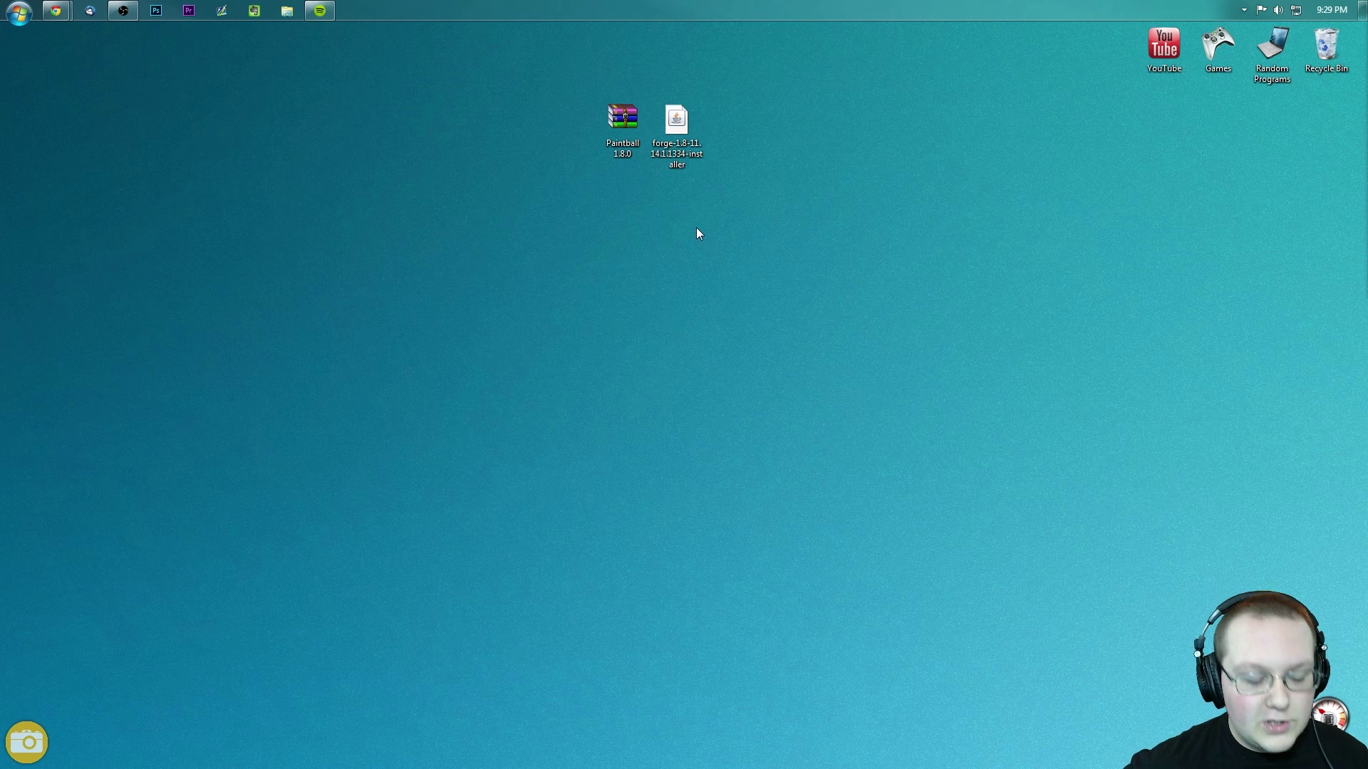
# - Open the Downloads folder with the Run command and move both downloaded files from the desktop into it
pyautogui.press('super+r')
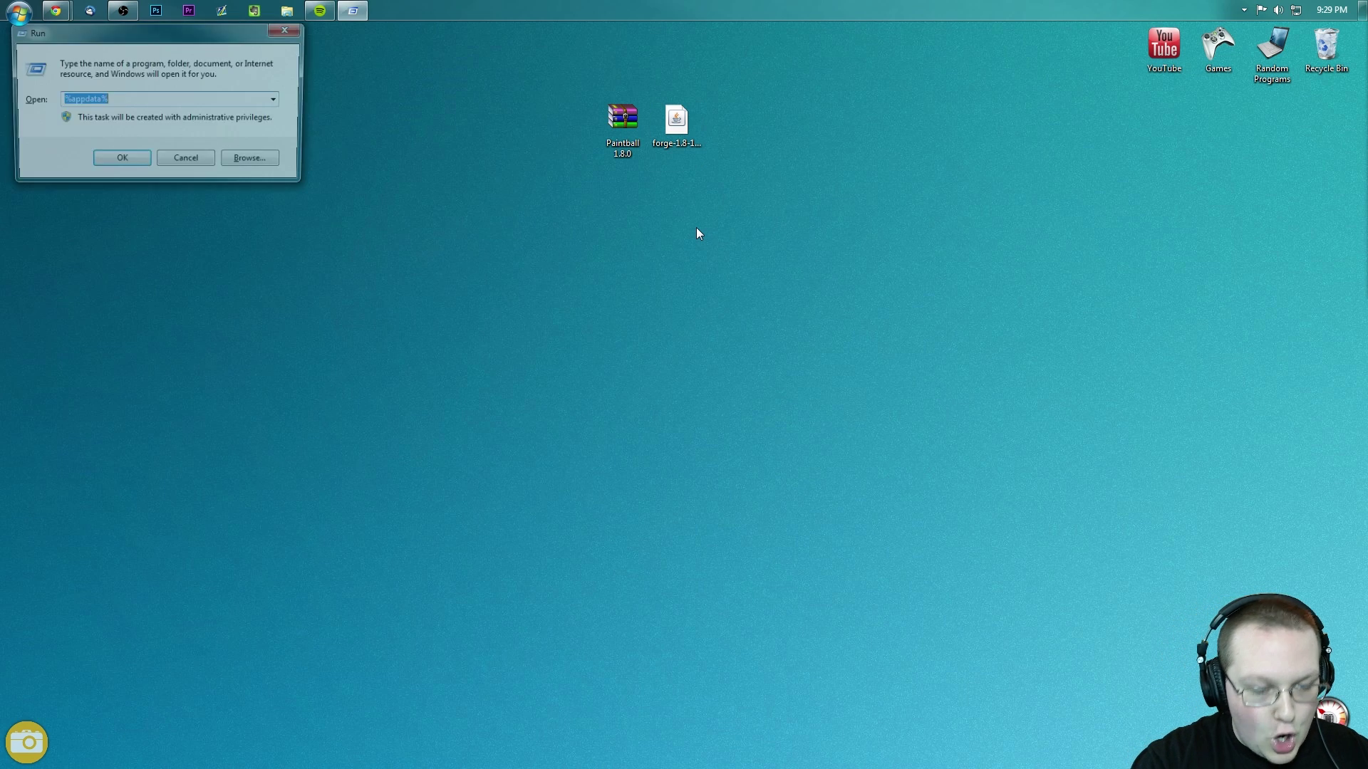
pyautogui.write('downl')
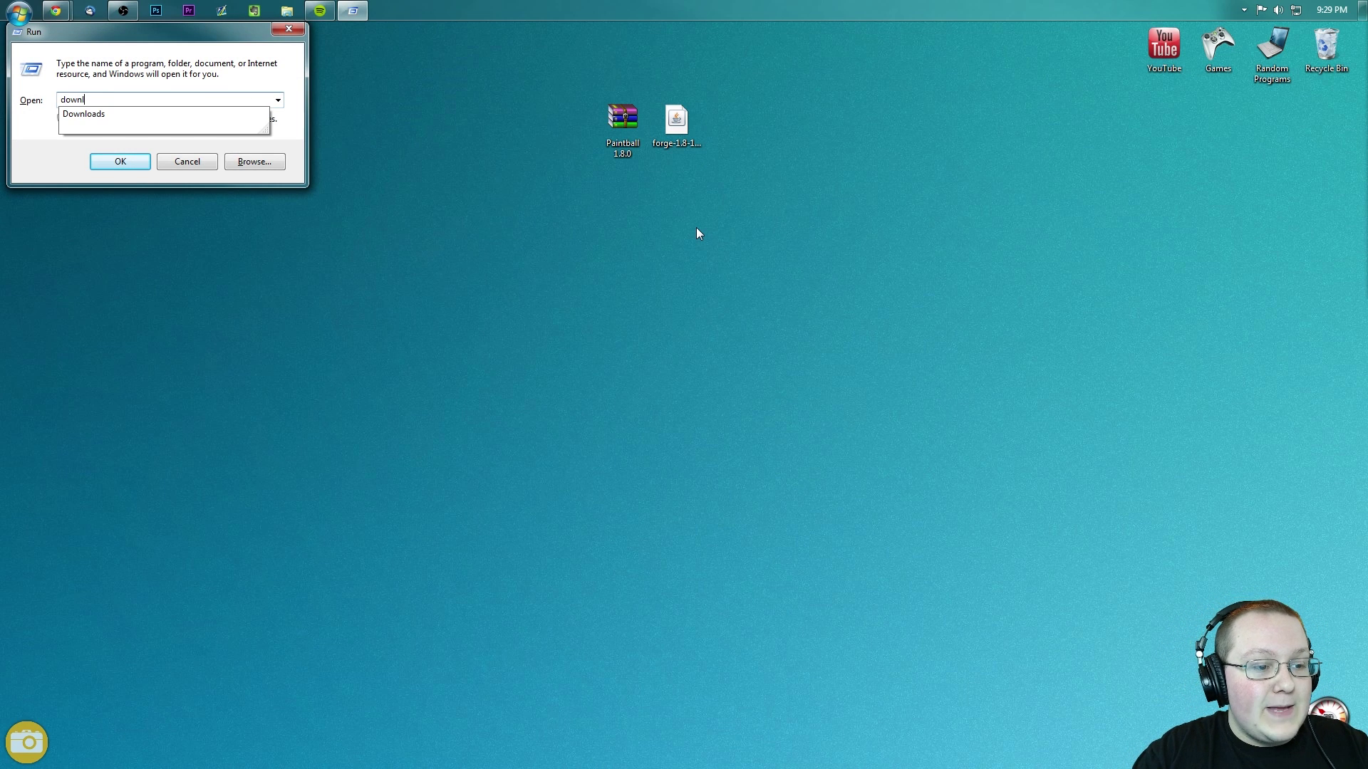
pyautogui.write('oads')
pyautogui.press('Return')
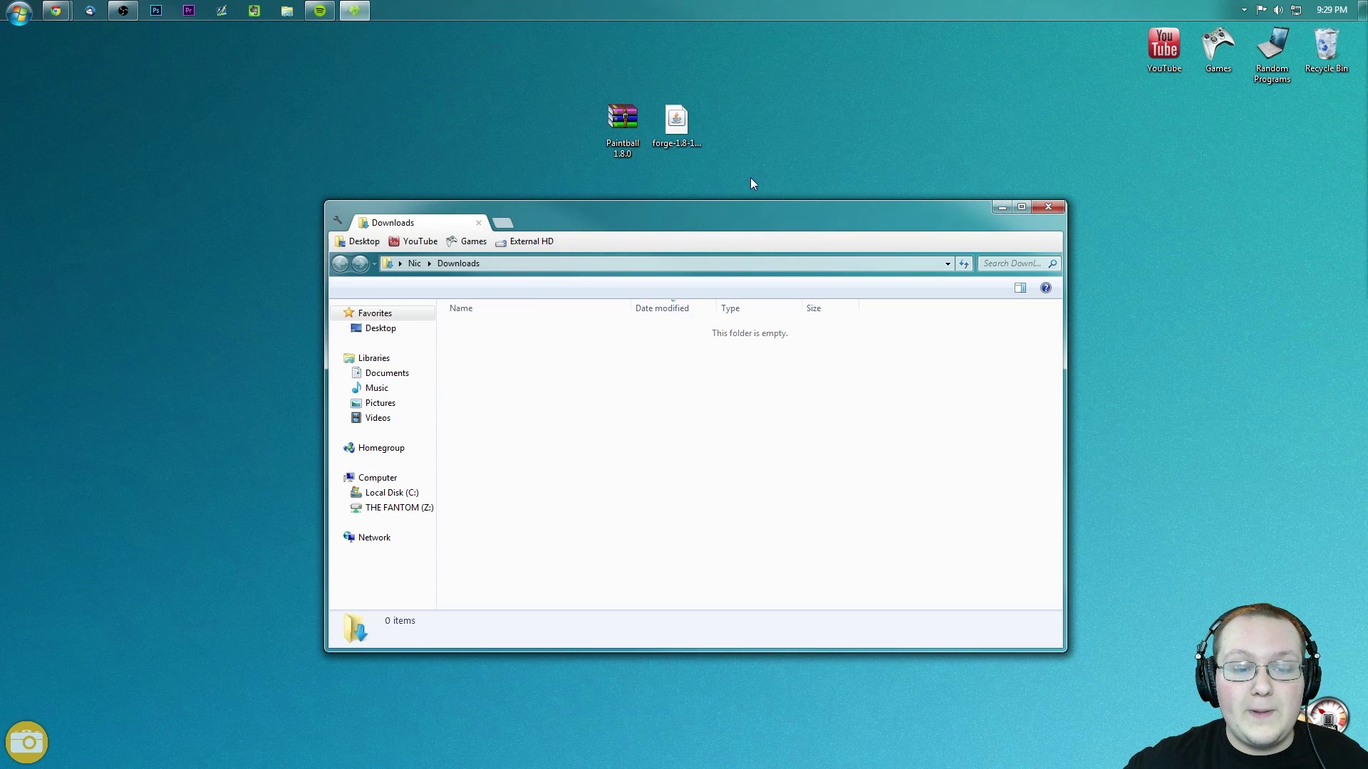
pyautogui.moveTo(750, 184)
pyautogui.mouseDown()
pyautogui.moveTo(597, 100)
pyautogui.moveTo(696, 482)
pyautogui.mouseUp()
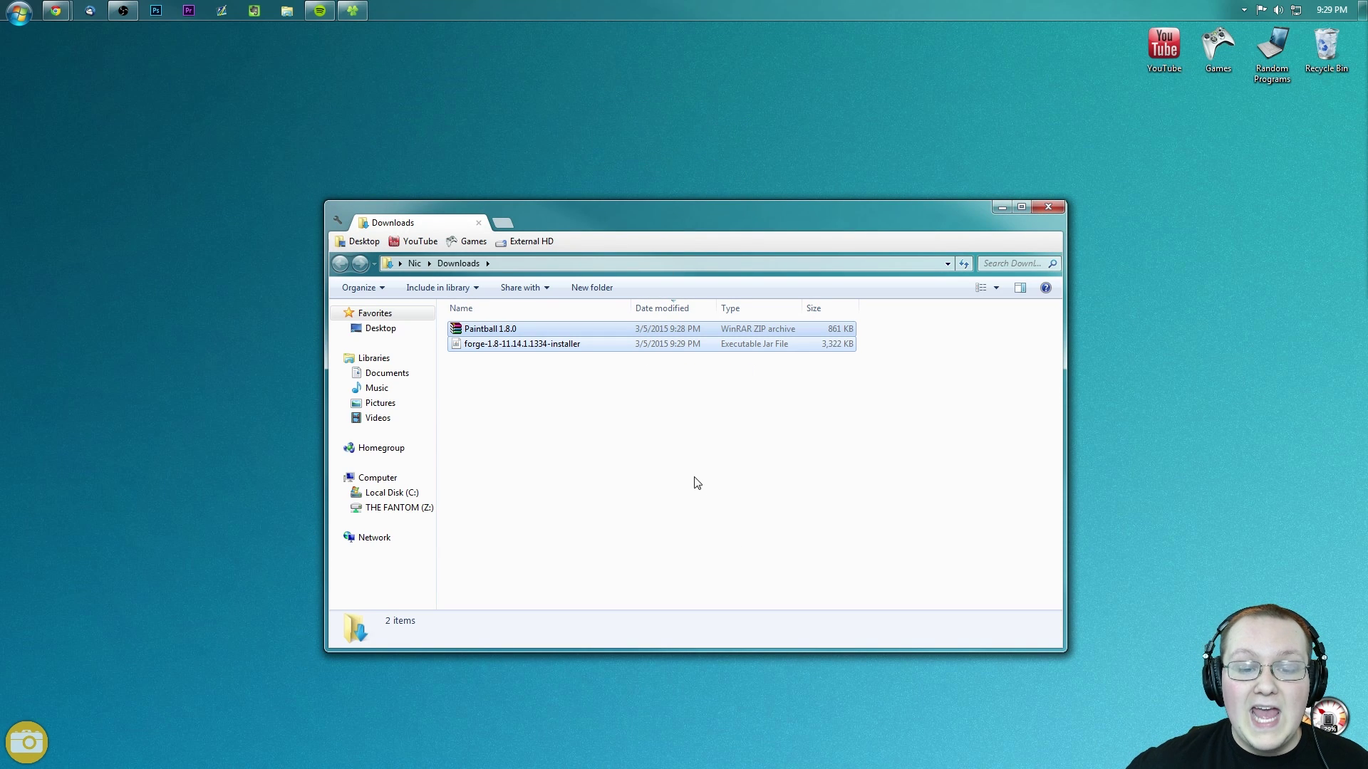
# - Move both files from Downloads back to the desktop, close the folder and place the installer beside the Paintball archive
pyautogui.moveTo(533, 345)
pyautogui.mouseDown()
pyautogui.moveTo(688, 352)
pyautogui.moveTo(767, 131)
pyautogui.mouseUp()
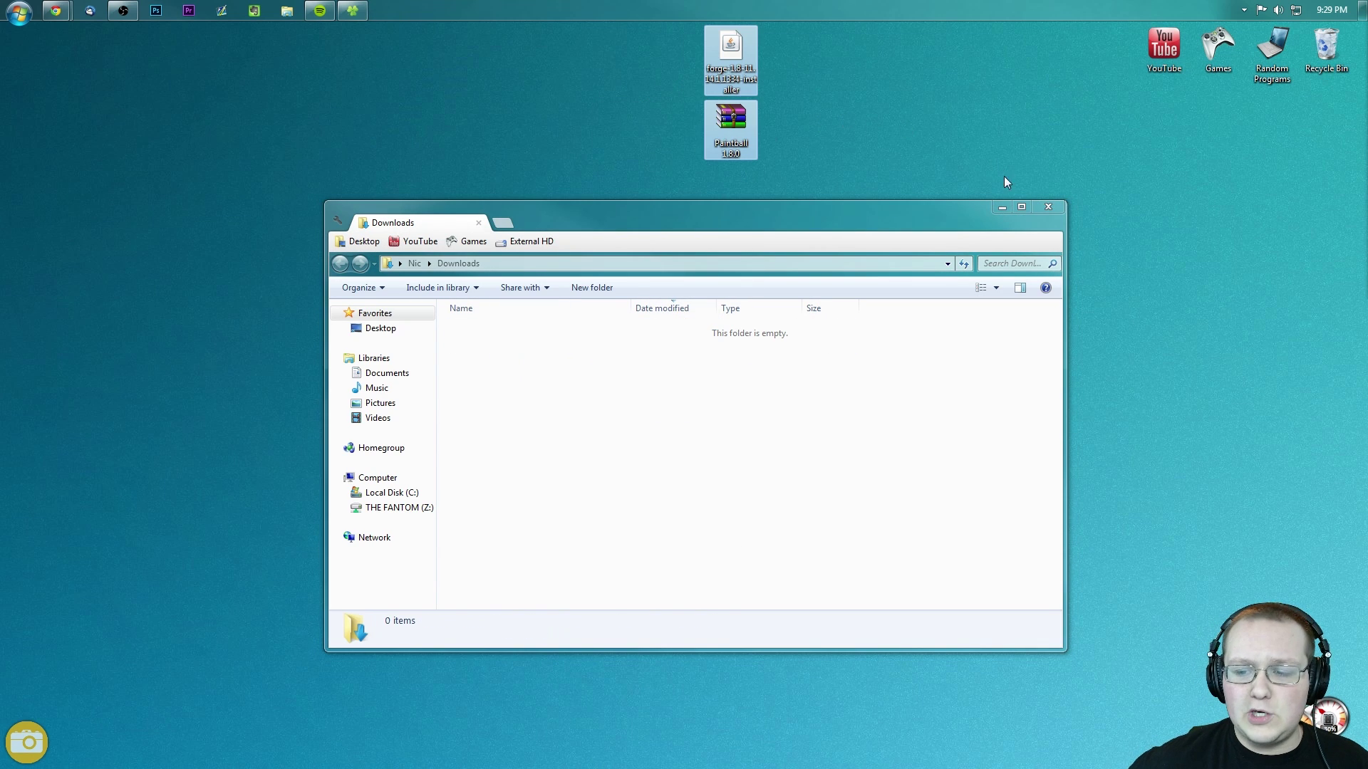
pyautogui.click(1048, 207)
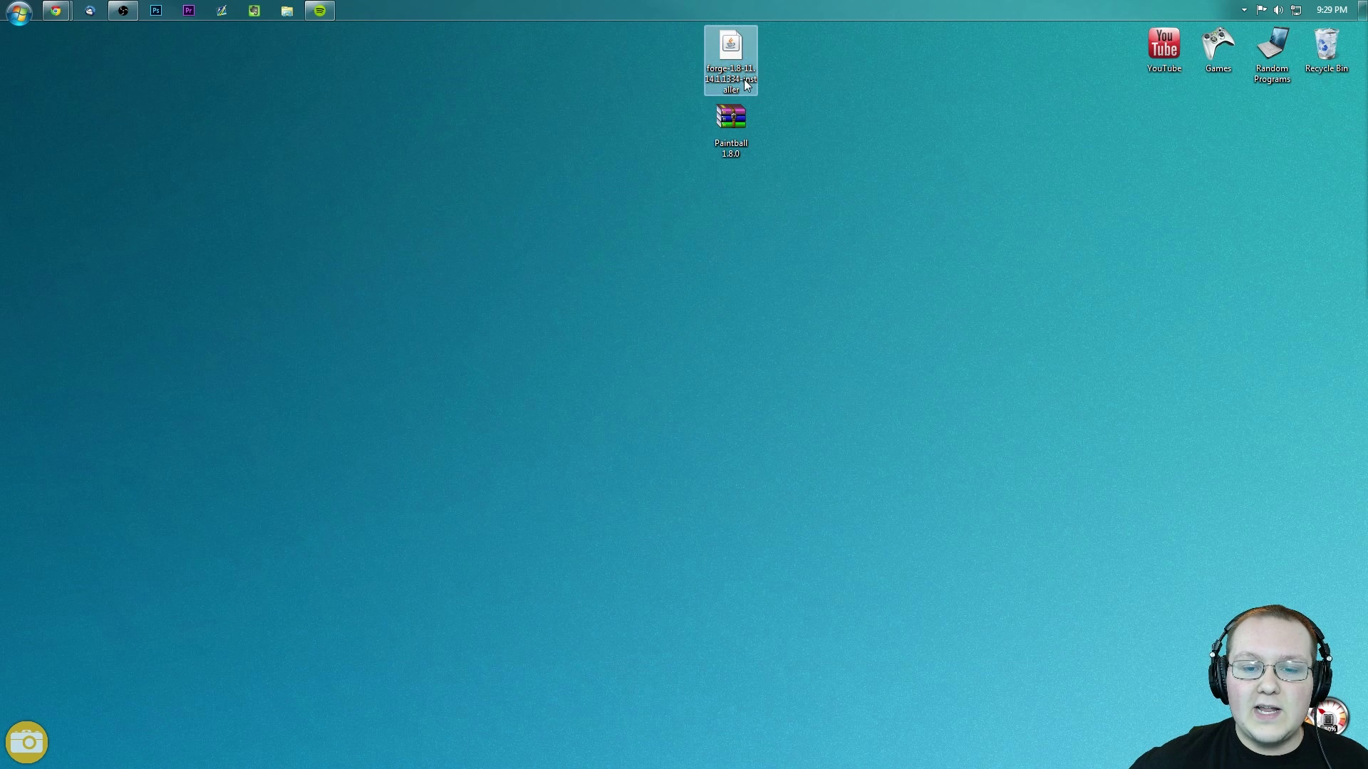
pyautogui.moveTo(744, 79); pyautogui.dragTo(661, 153)
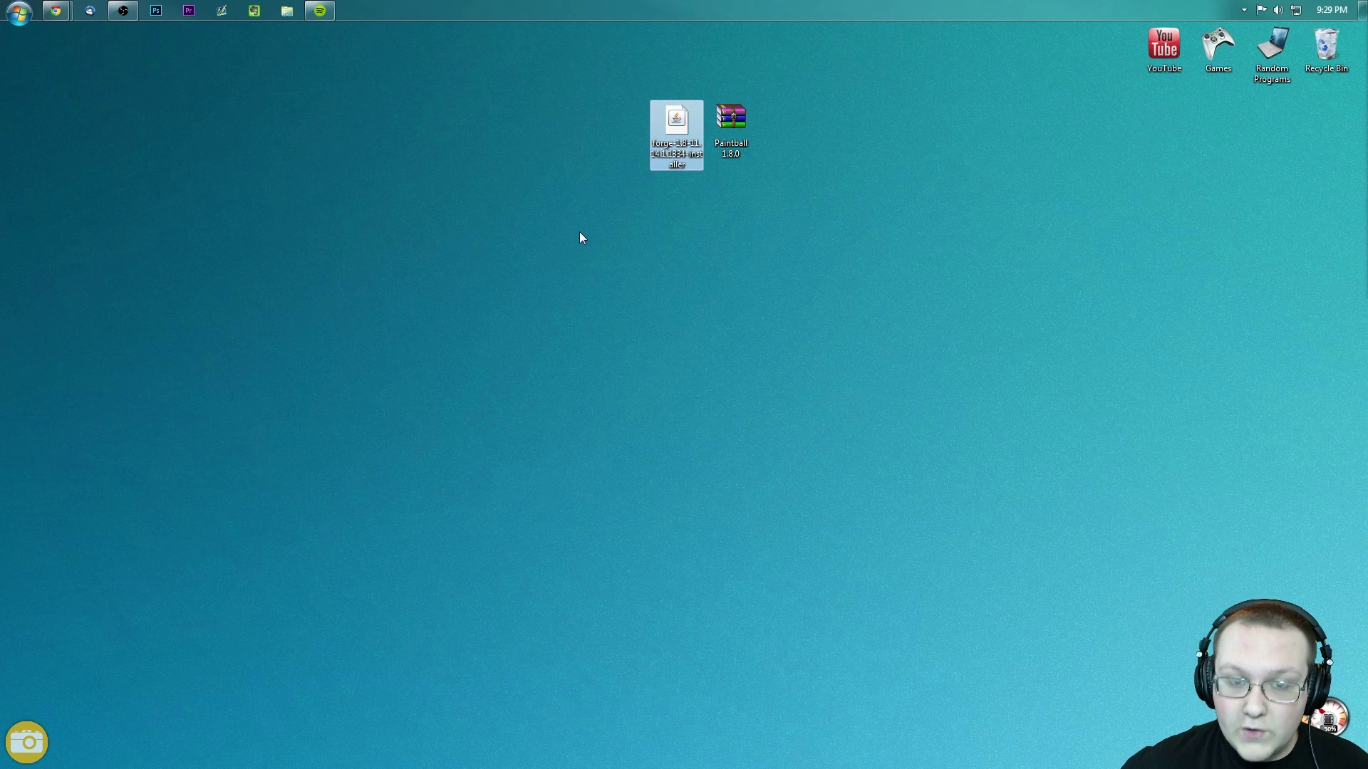
# - Run the Forge installer with Java(TM) Platform SE binary and install the client into the .minecraft folder
pyautogui.rightClick(675, 128)
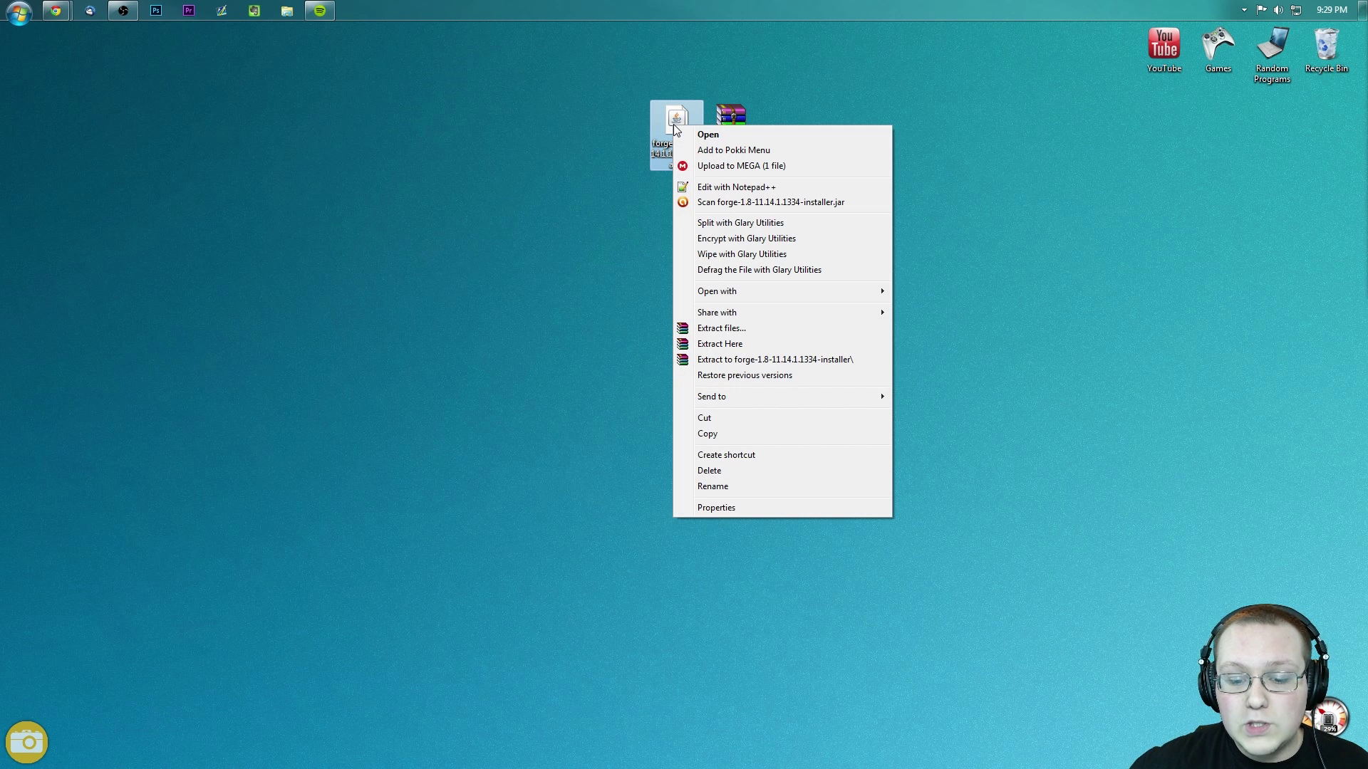
pyautogui.moveTo(757, 292)
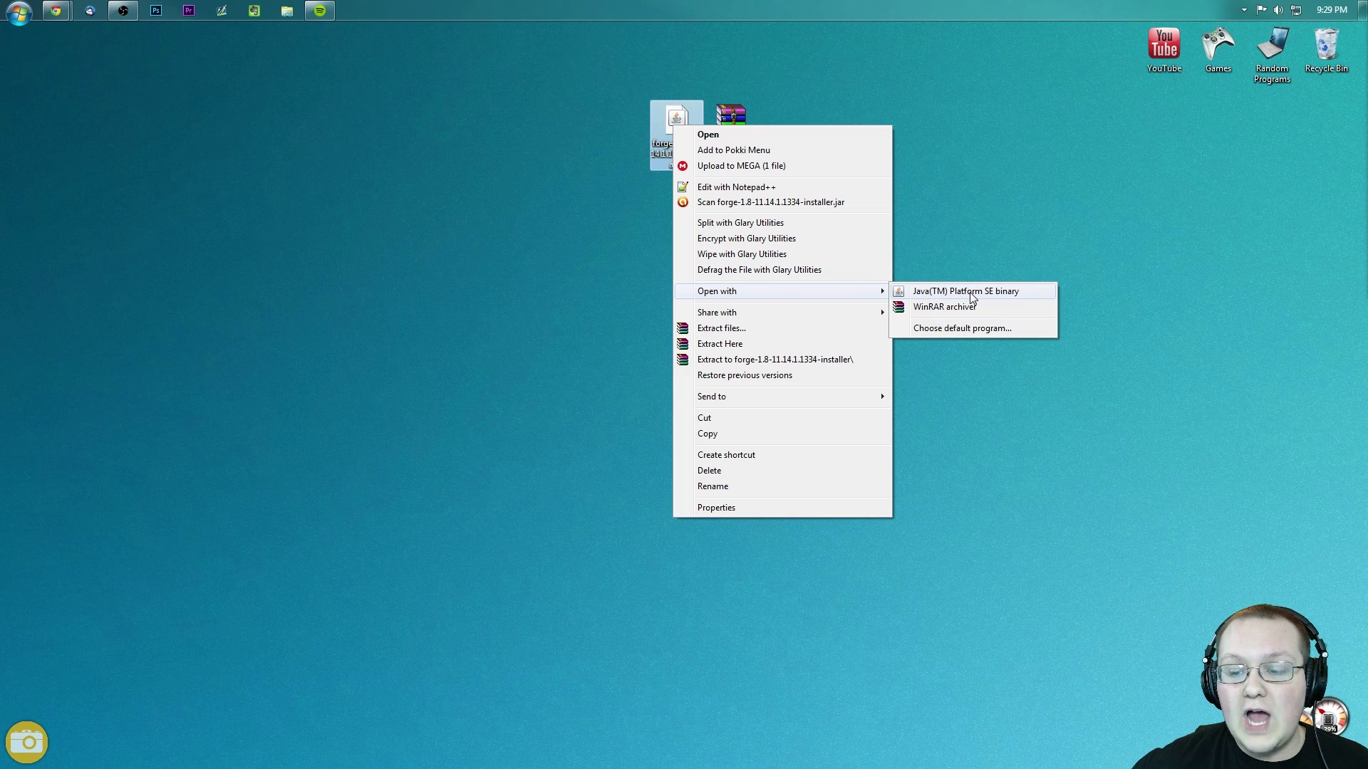
pyautogui.click(971, 292)
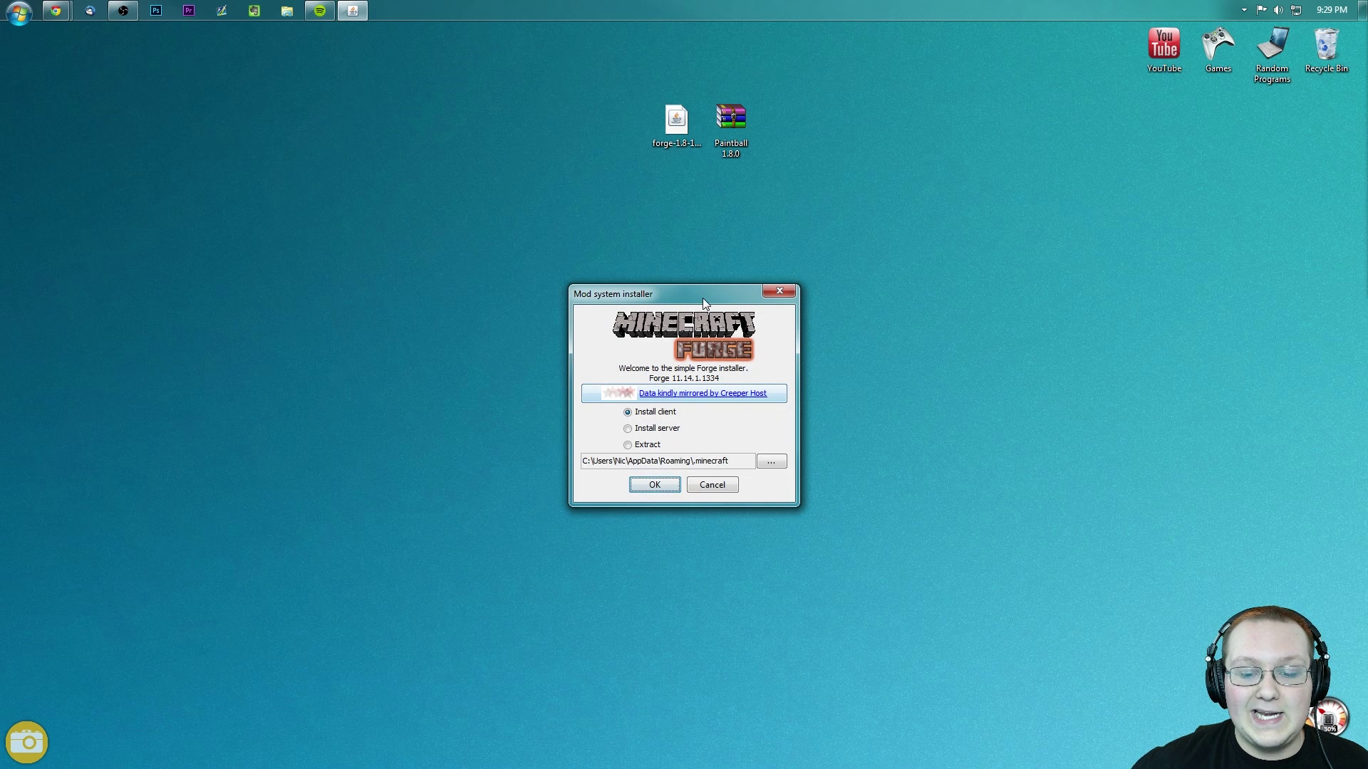
pyautogui.moveTo(702, 297); pyautogui.dragTo(706, 121)
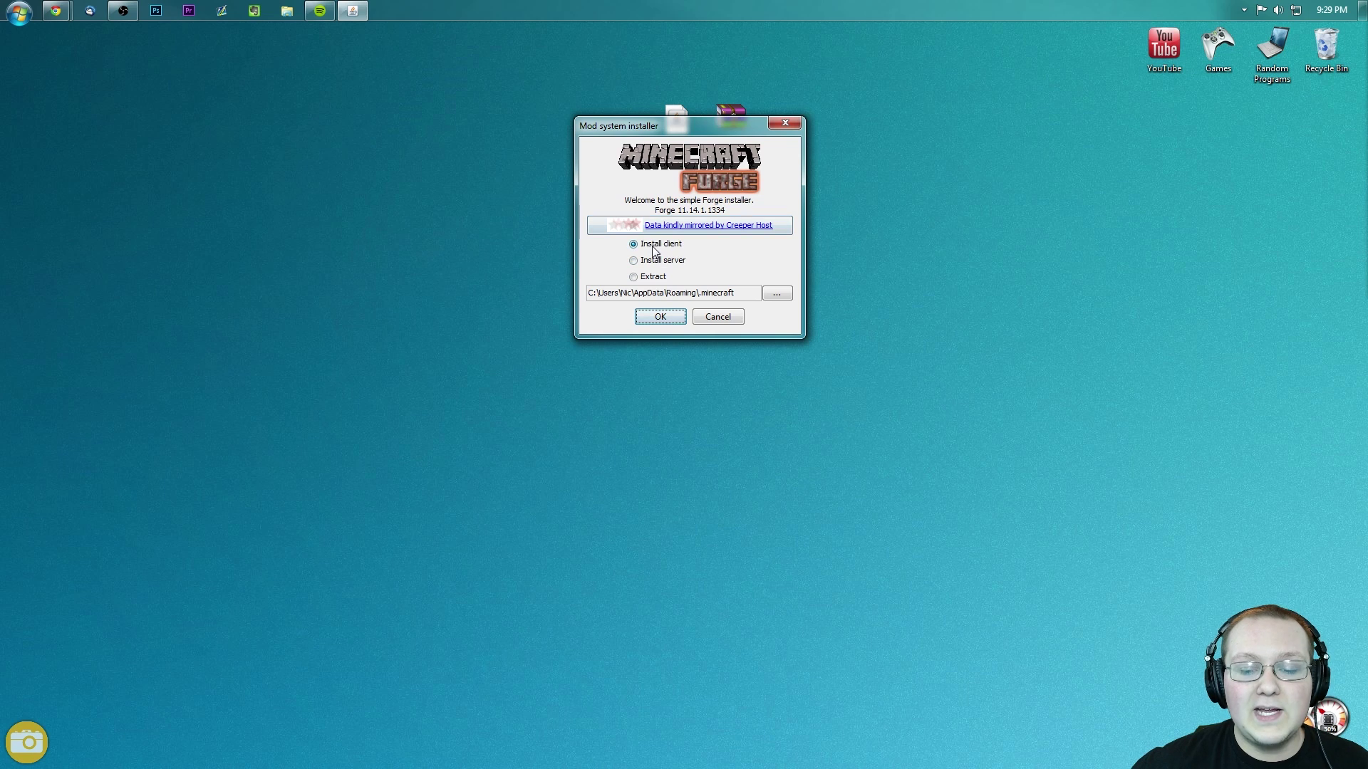
pyautogui.click(647, 317)
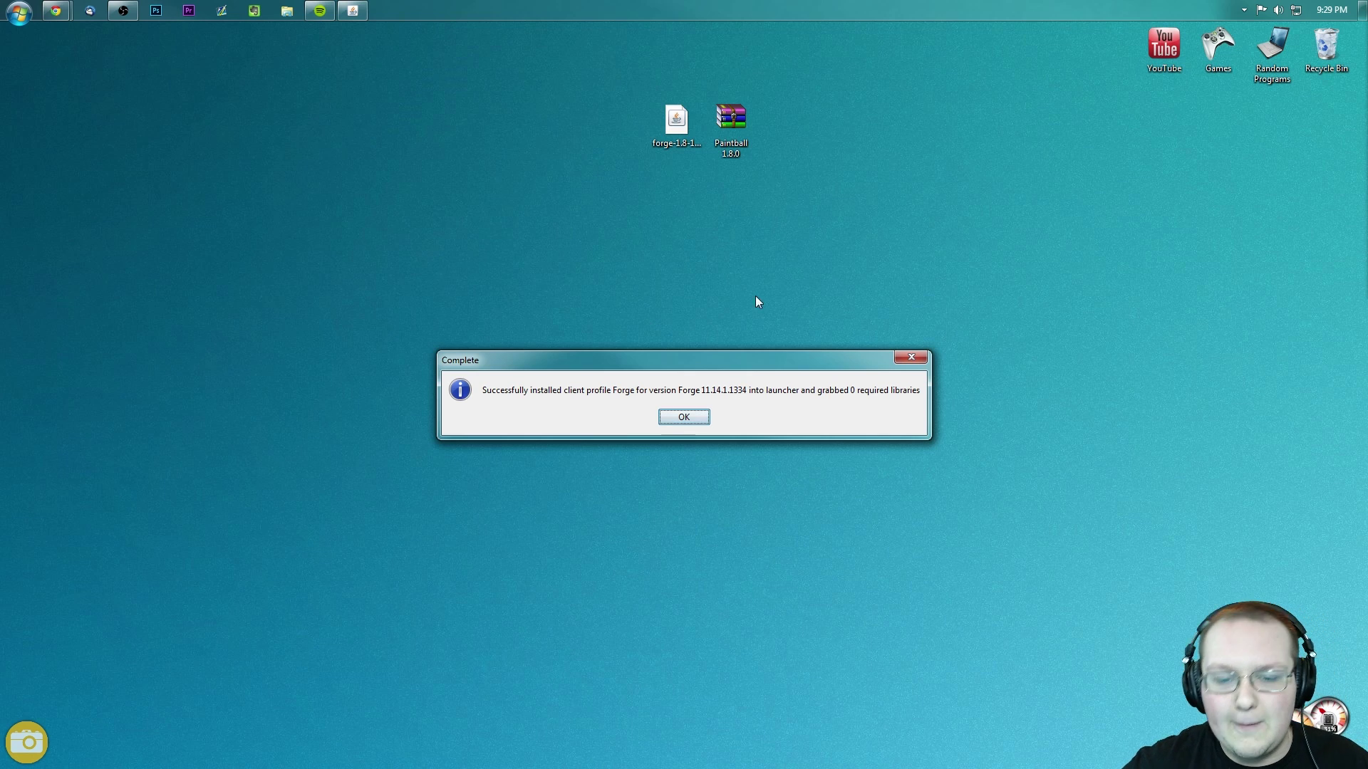
pyautogui.click(681, 421)
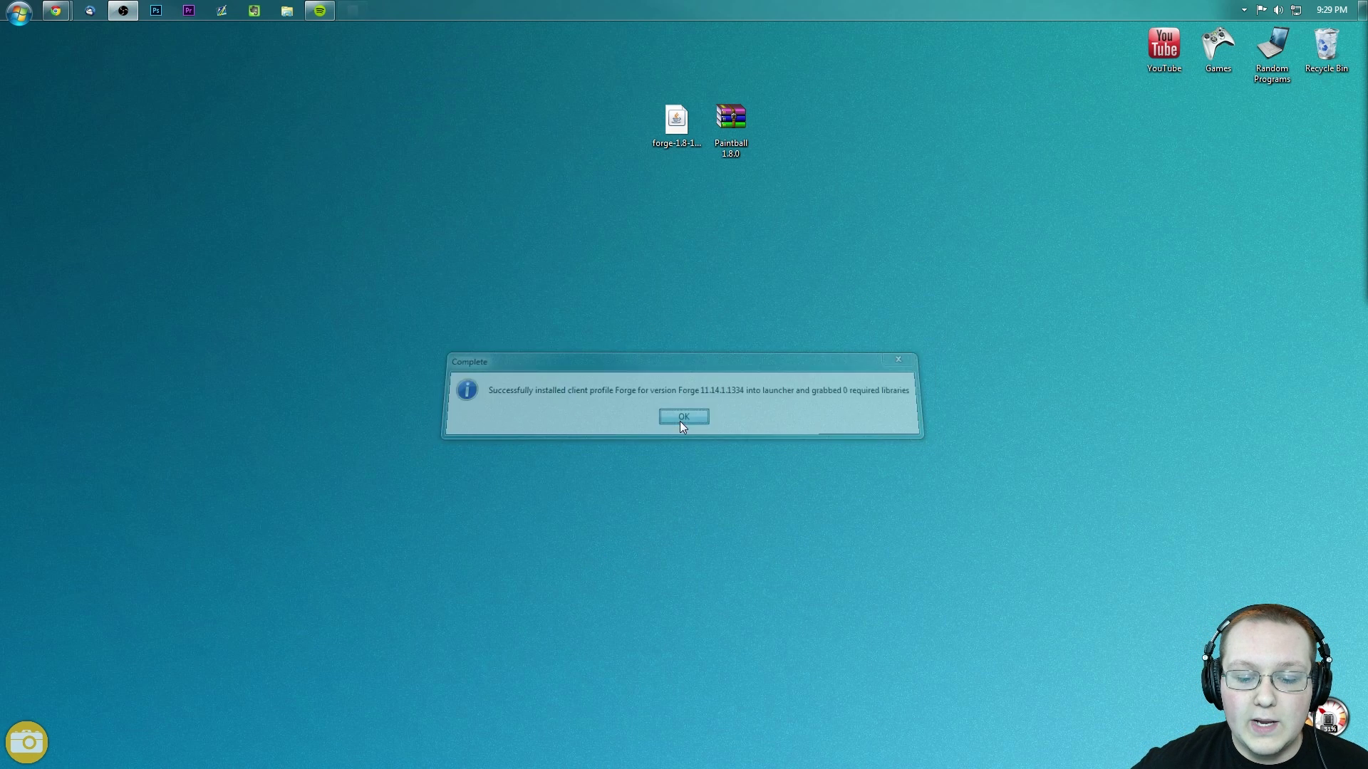
# - Move the Forge installer to the Recycle Bin and shift the Paintball 1.8.0 archive into its place on the desktop
pyautogui.click(662, 113)
pyautogui.moveTo(660, 114); pyautogui.dragTo(1311, 36)
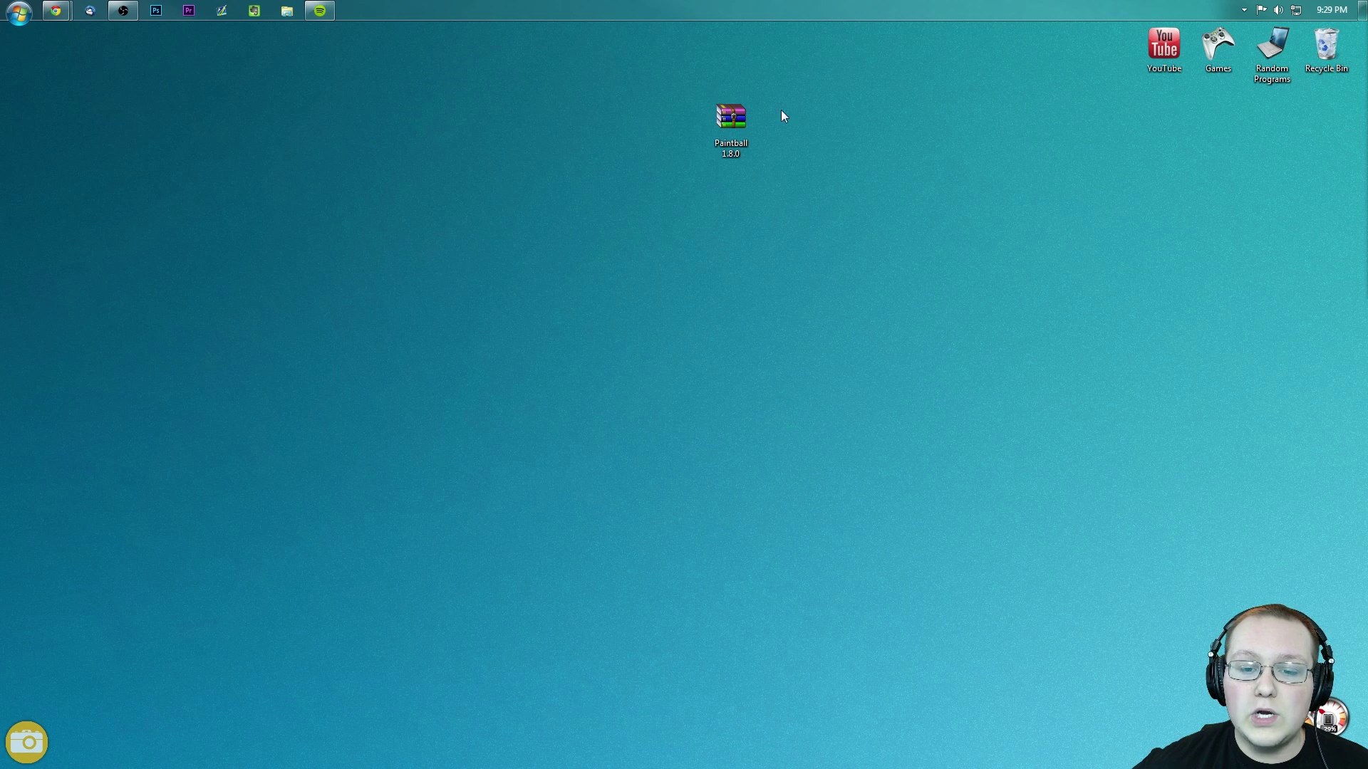
pyautogui.moveTo(719, 128); pyautogui.dragTo(648, 132)
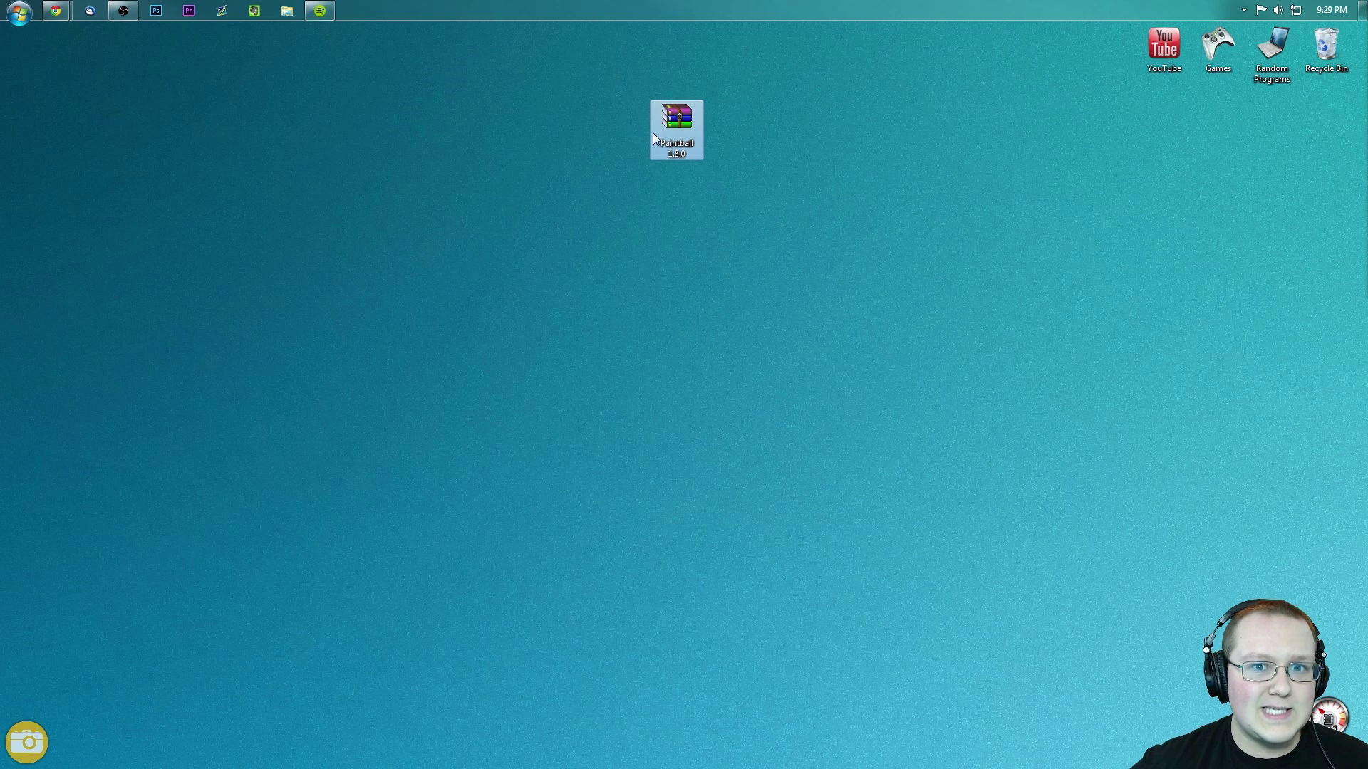
# - Extract the Paintball 1.8.0 archive to a Paintball 1.8.0 folder on the desktop and place the folder beside the archive
pyautogui.rightClick(680, 115)
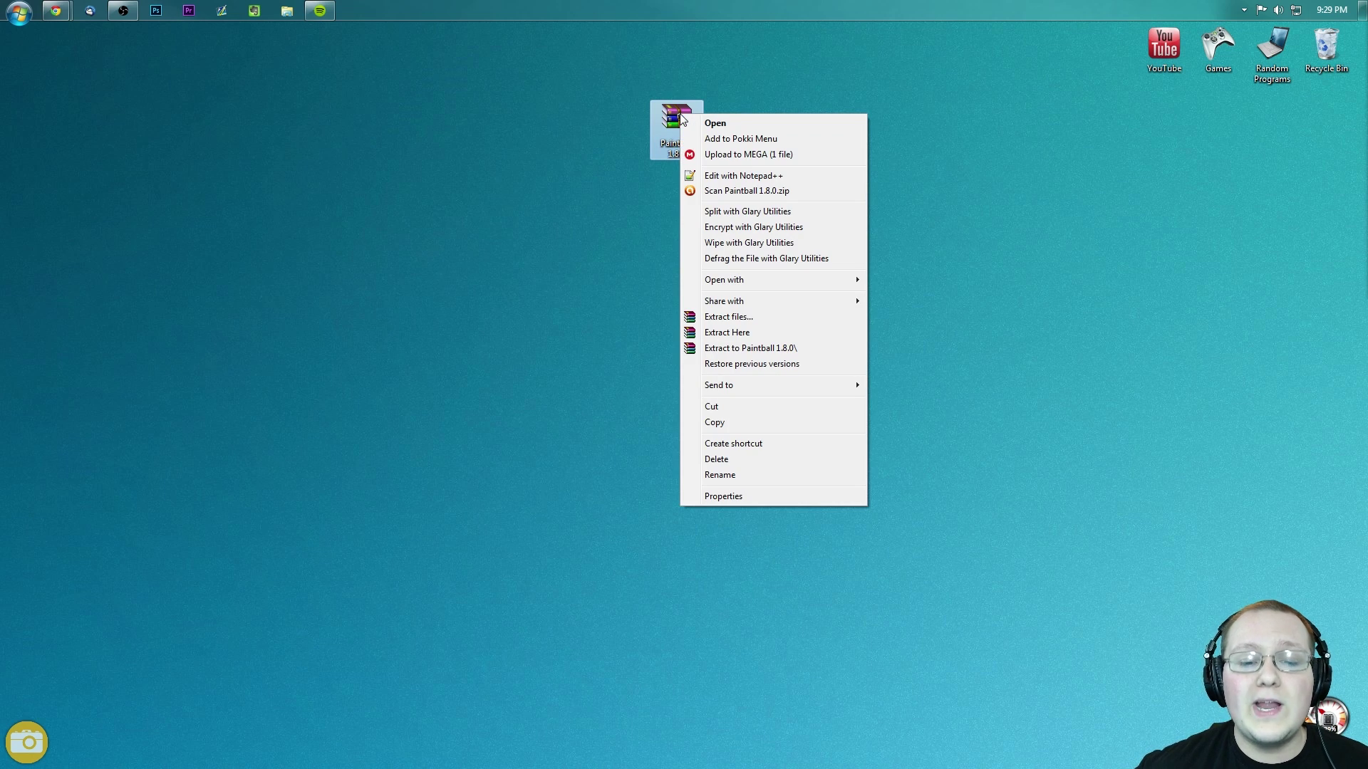
pyautogui.click(782, 316)
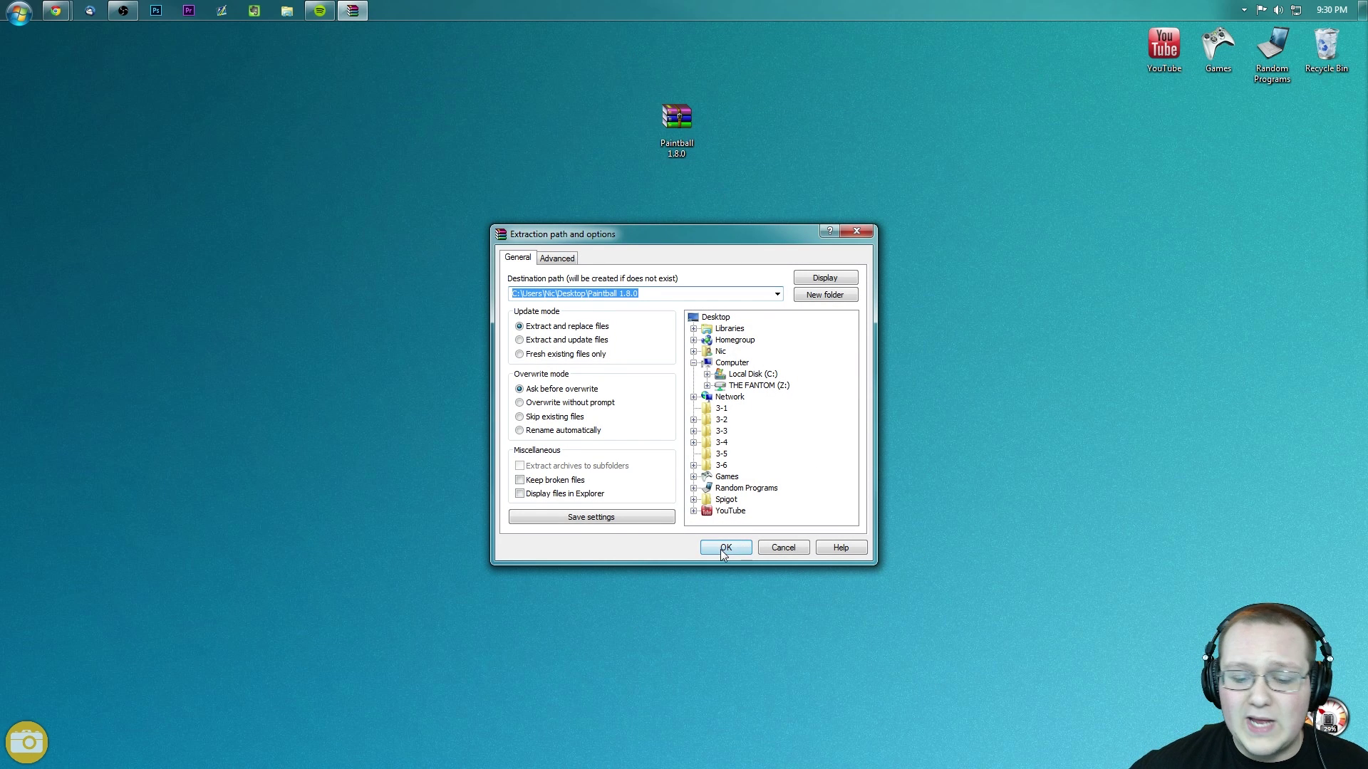
pyautogui.click(725, 549)
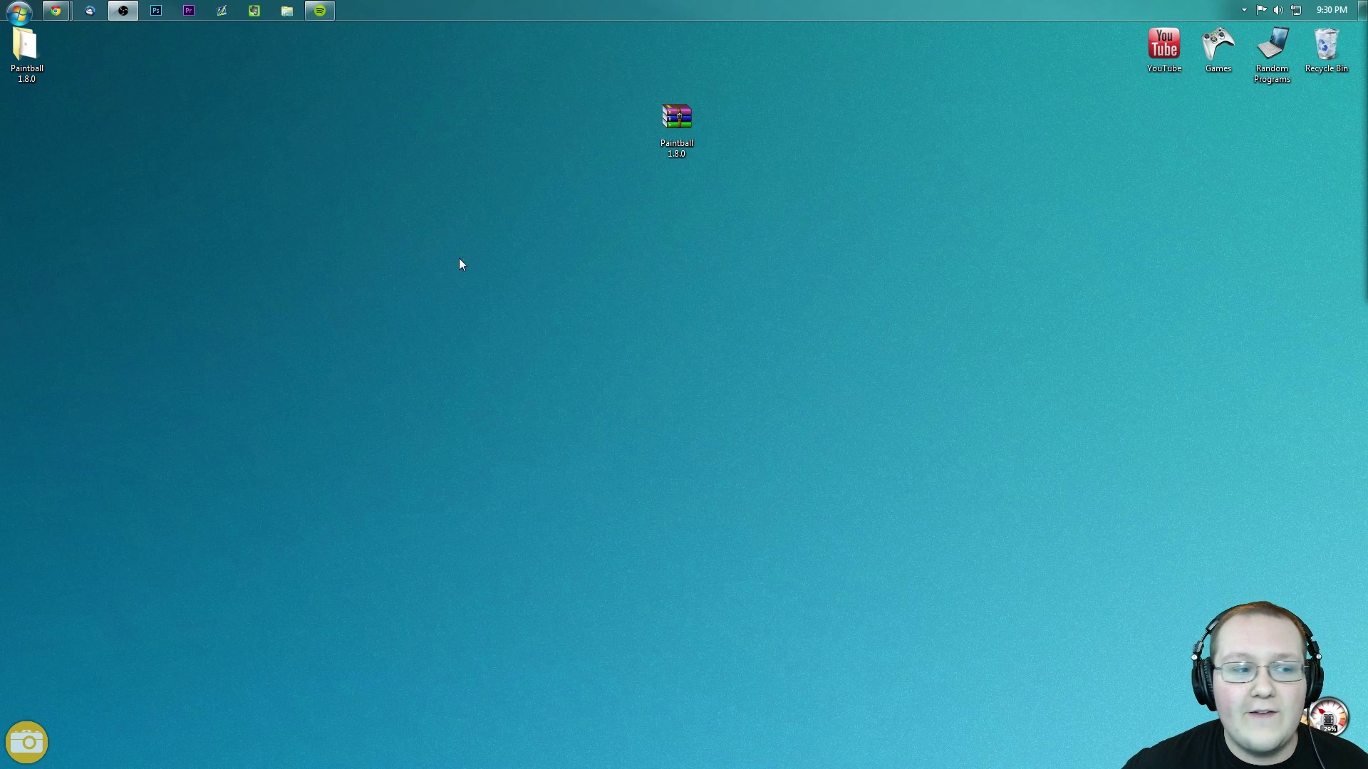
pyautogui.moveTo(27, 46); pyautogui.dragTo(621, 118)
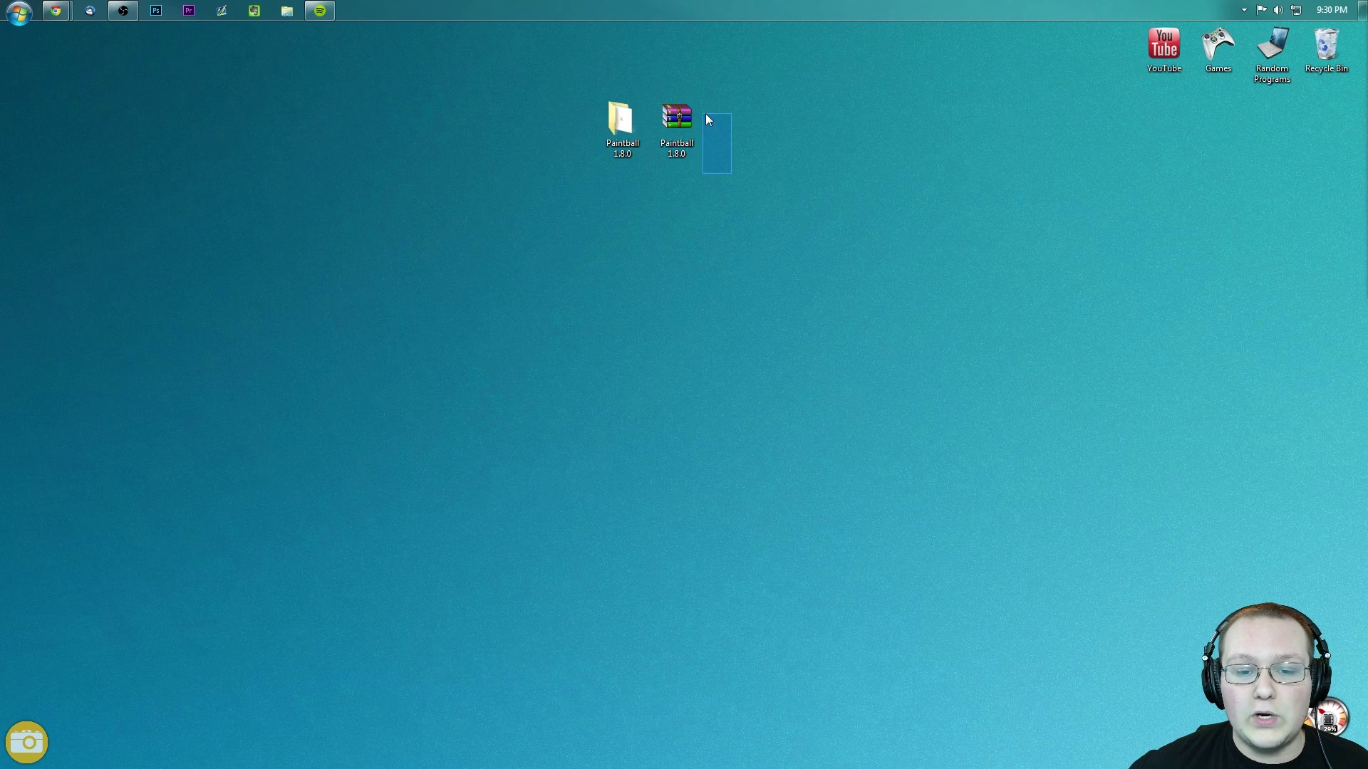
# - Move the Paintball 1.8.0 archive to the Recycle Bin and shift the extracted folder into its place on the desktop
pyautogui.moveTo(711, 173)
pyautogui.mouseDown()
pyautogui.moveTo(655, 145)
pyautogui.moveTo(668, 125)
pyautogui.mouseUp()
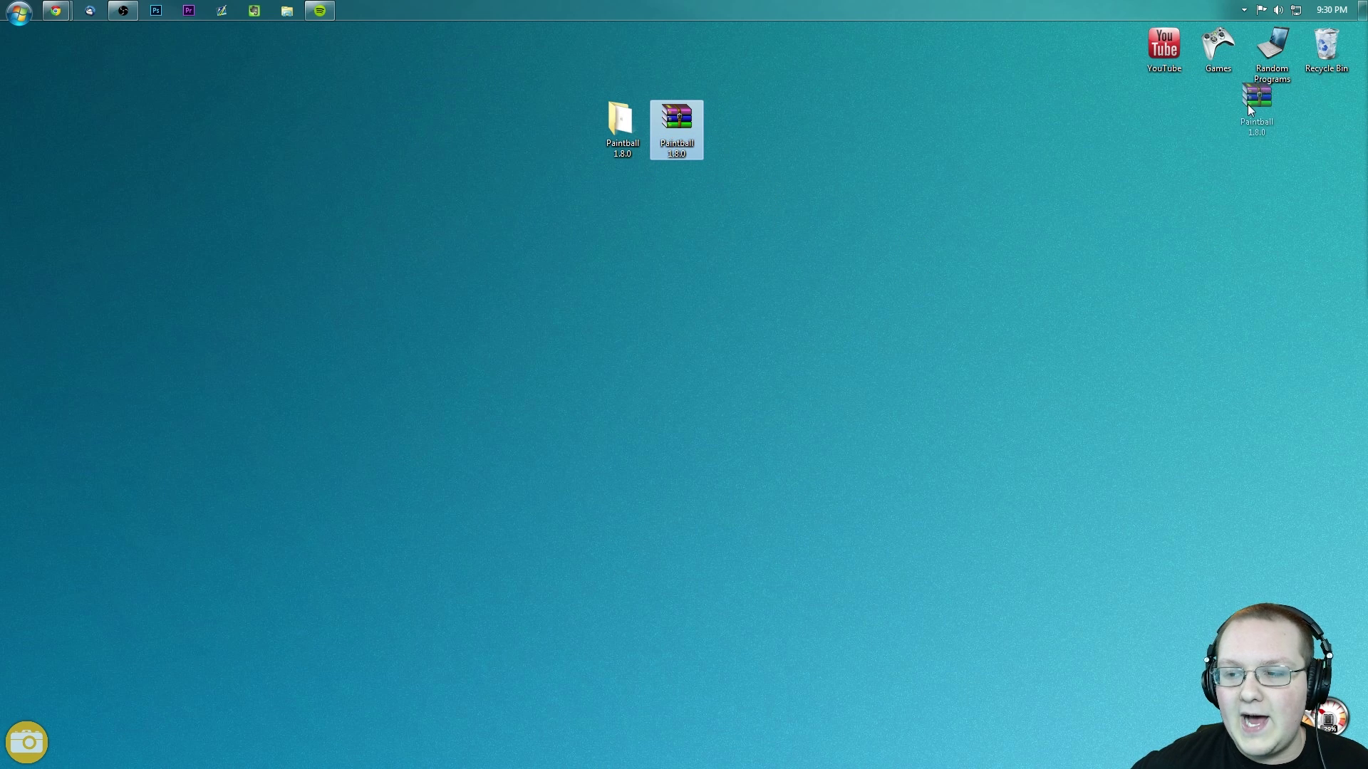
pyautogui.moveTo(1324, 52); pyautogui.dragTo(1324, 52)
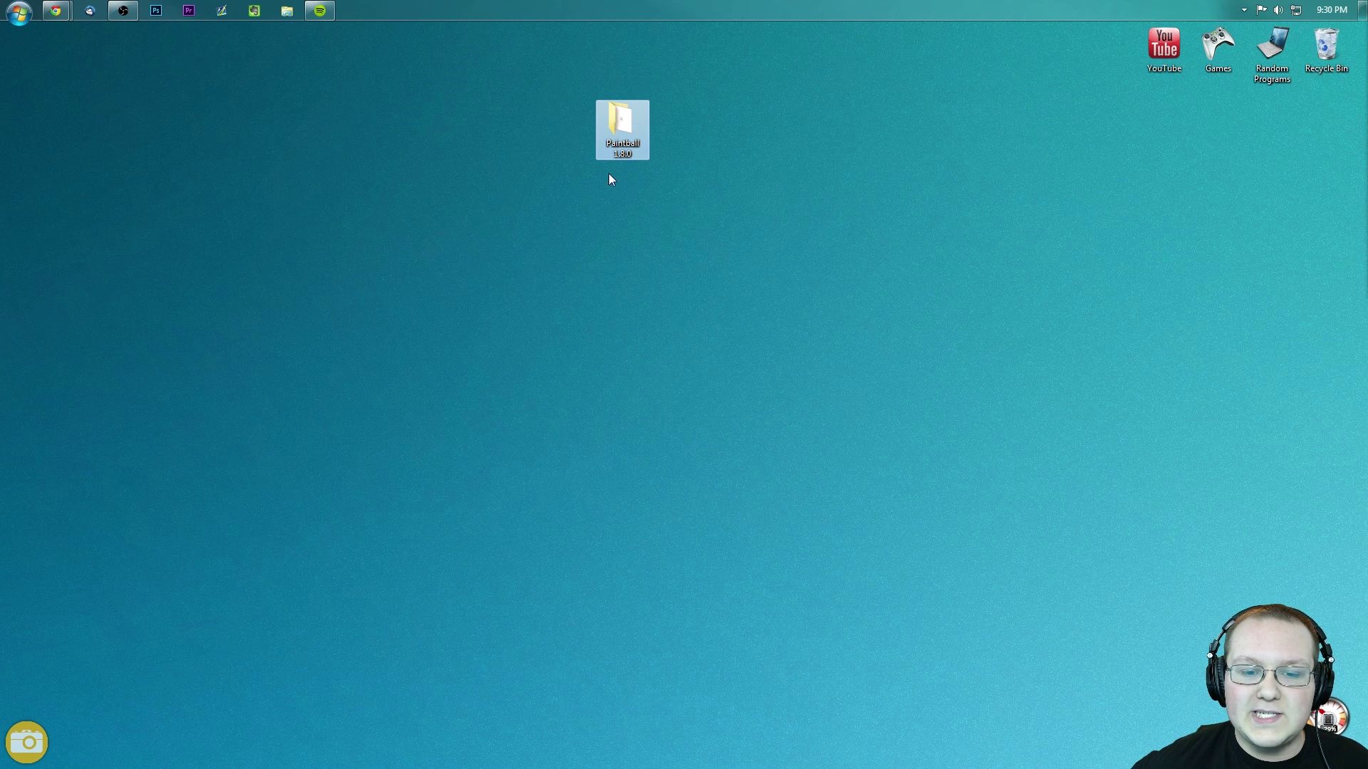
pyautogui.moveTo(640, 149)
pyautogui.mouseDown()
pyautogui.moveTo(733, 143)
pyautogui.moveTo(694, 148)
pyautogui.mouseUp()
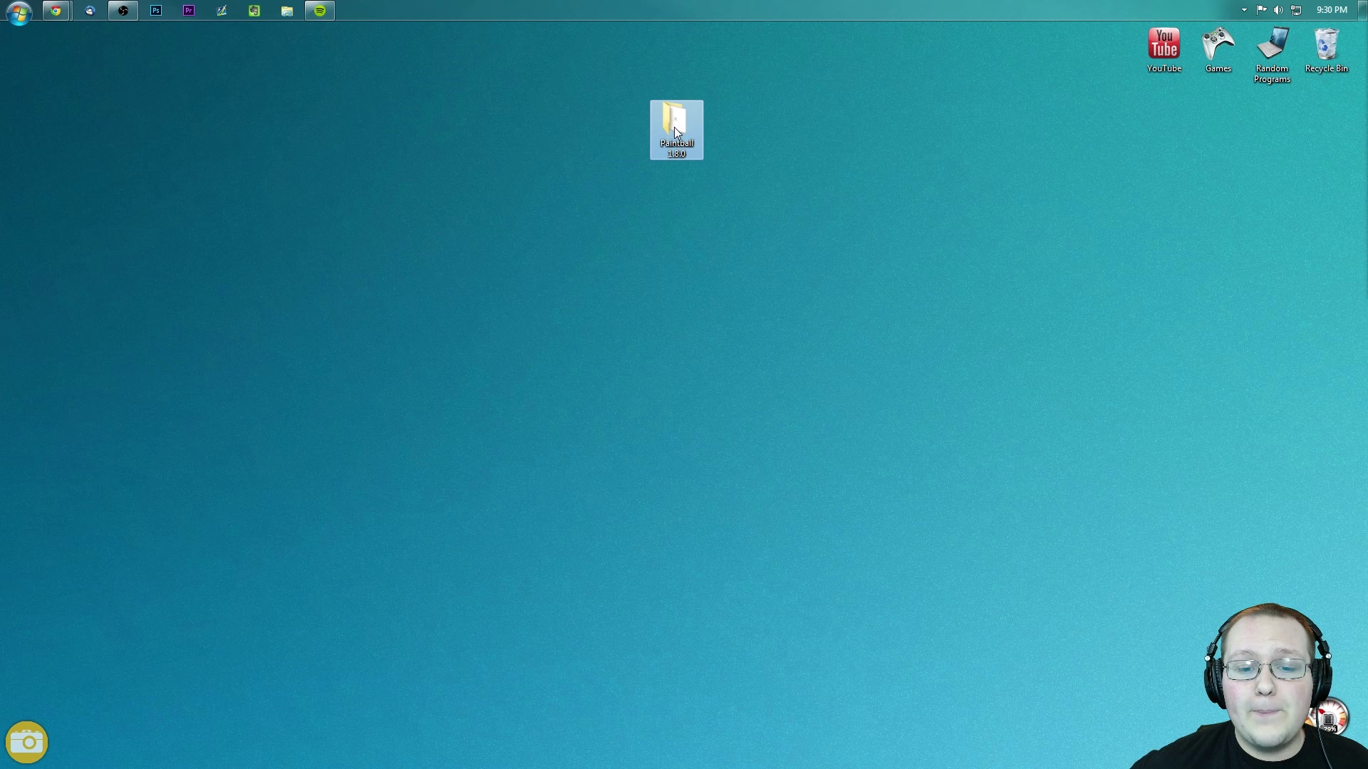
# - Move Paintball-1.8.0v1 out of its folder to the desktop, discard the Paintball 1.8.0 folder and put the jar in its place
pyautogui.doubleClick(674, 127)
pyautogui.click(510, 361)
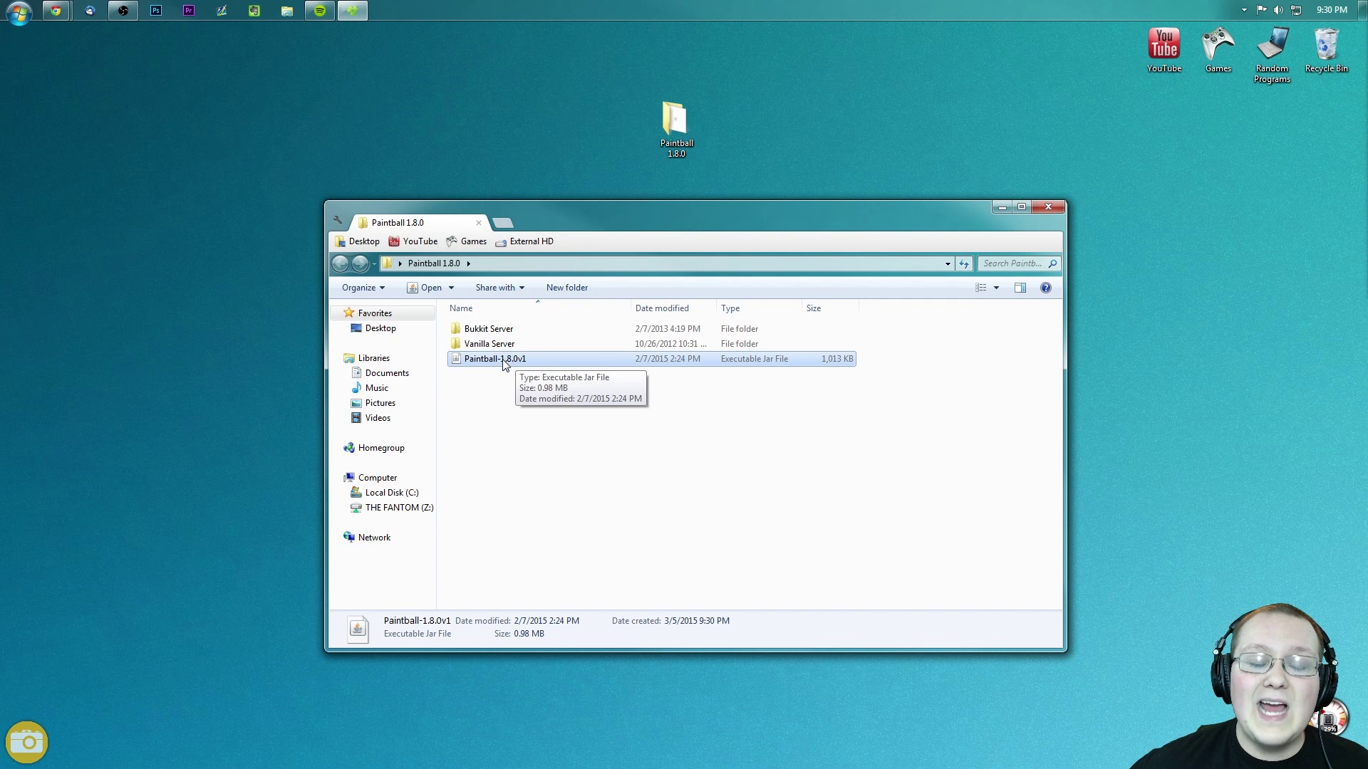
pyautogui.moveTo(504, 364); pyautogui.dragTo(591, 132)
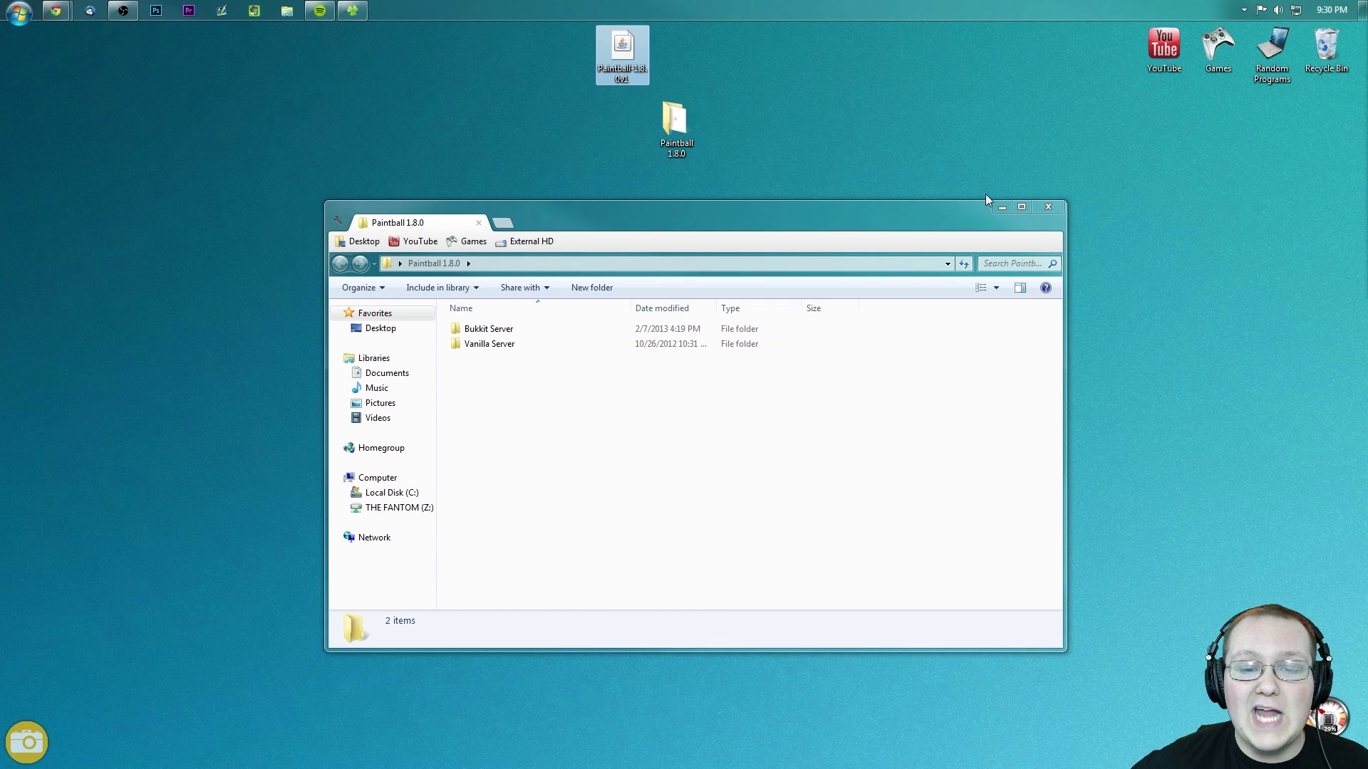
pyautogui.click(1048, 207)
pyautogui.moveTo(694, 136)
pyautogui.mouseDown()
pyautogui.moveTo(1178, 122)
pyautogui.moveTo(1320, 65)
pyautogui.mouseUp()
pyautogui.moveTo(622, 49)
pyautogui.mouseDown()
pyautogui.moveTo(642, 110)
pyautogui.moveTo(676, 129)
pyautogui.mouseUp()
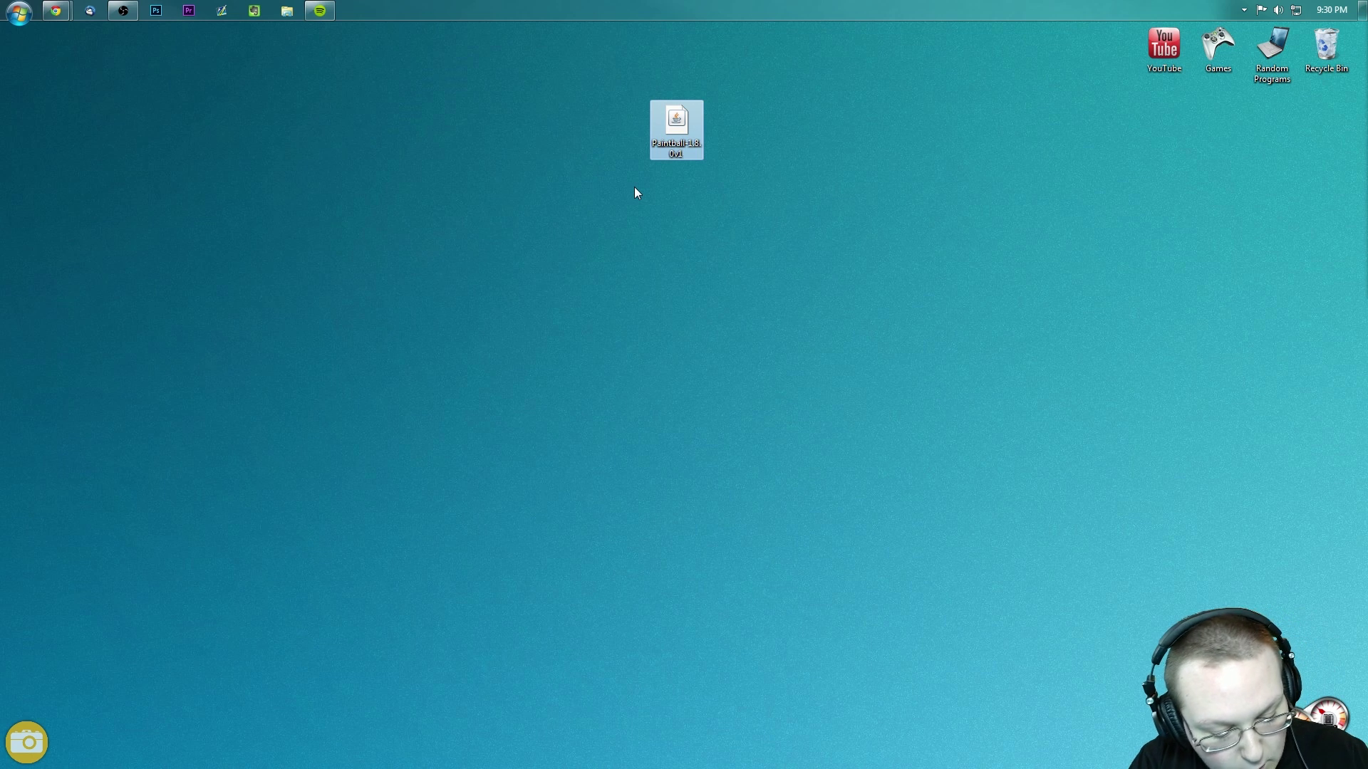
# - Go to the %appdata% location through the Run dialog and open the .minecraft folder
pyautogui.press('super+r')
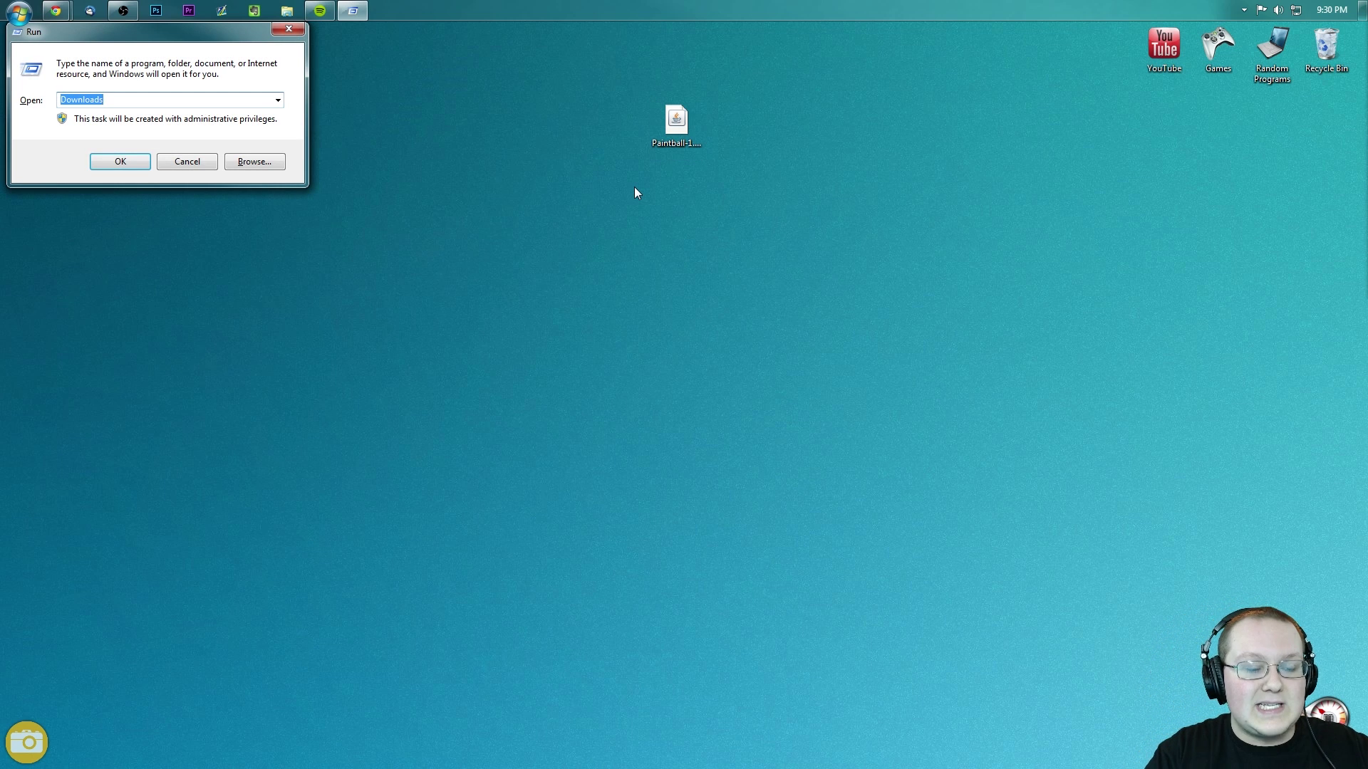
pyautogui.write('%a')
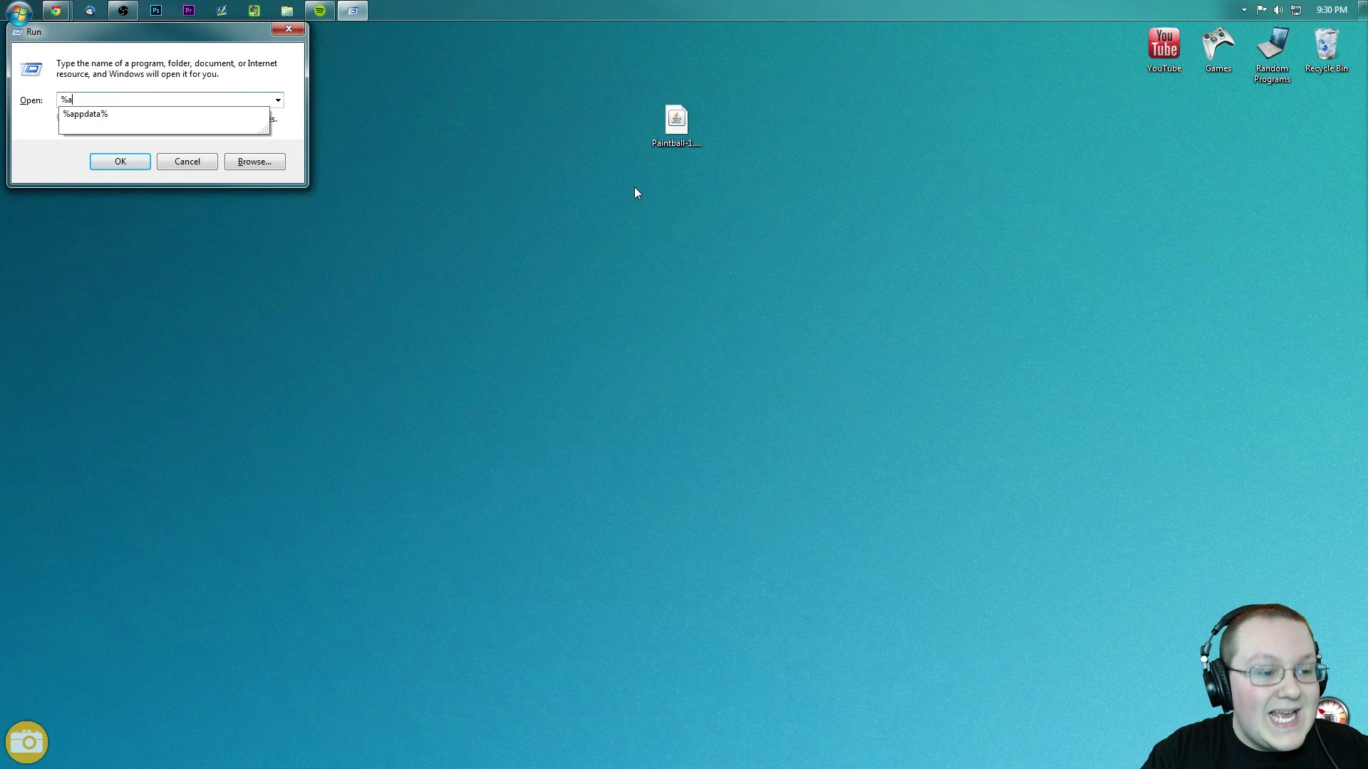
pyautogui.write('ppdata%')
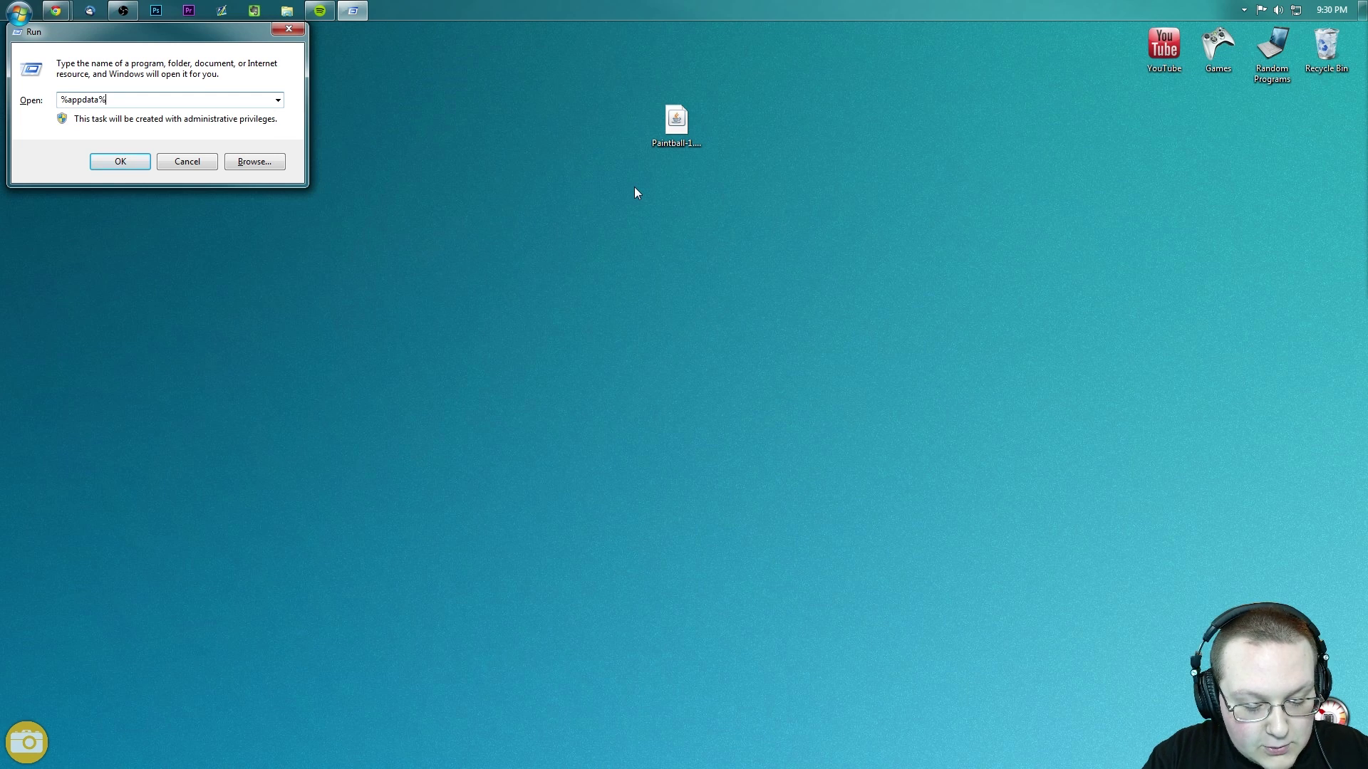
pyautogui.press('Return')
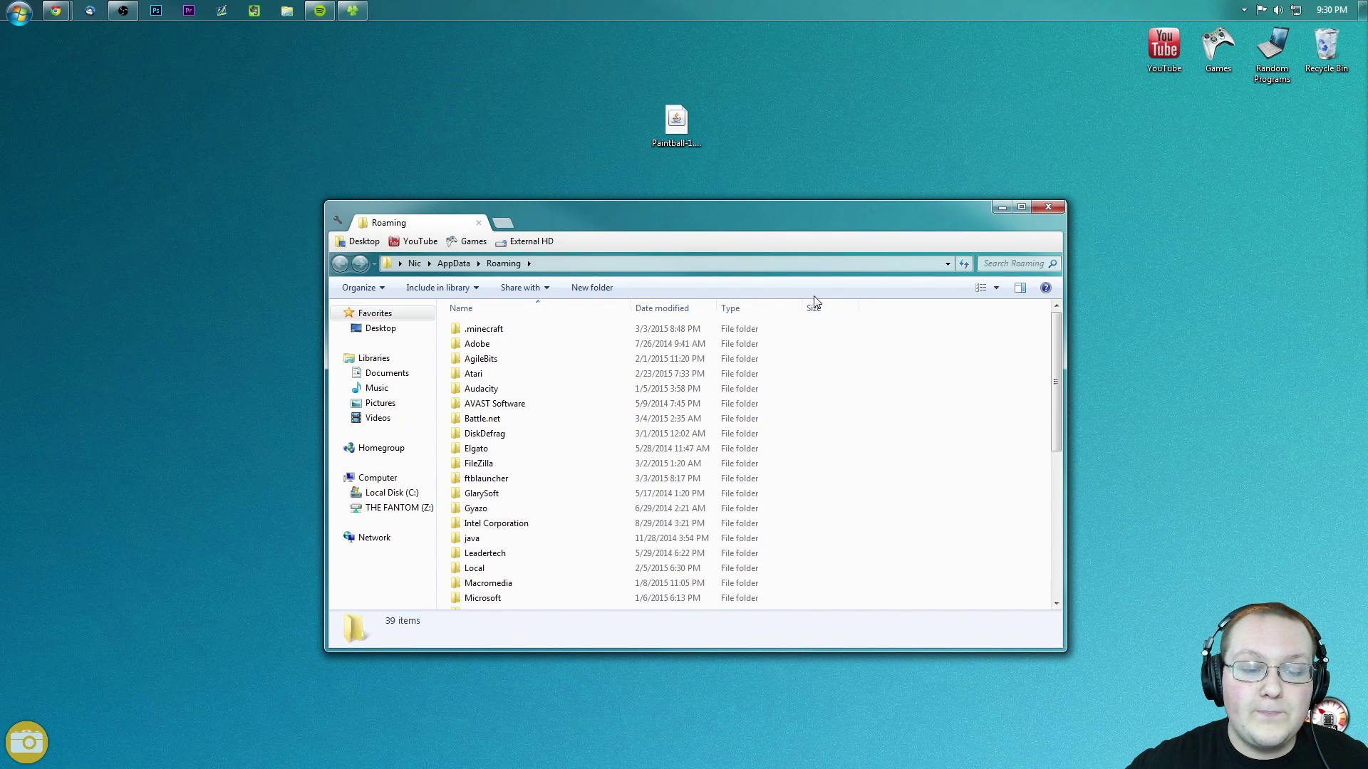
pyautogui.doubleClick(562, 328)
# - Move the existing folder between logs and resourcepacks to the Recycle Bin and create a new folder named mods in .minecraft
pyautogui.moveTo(525, 418); pyautogui.dragTo(1316, 57)
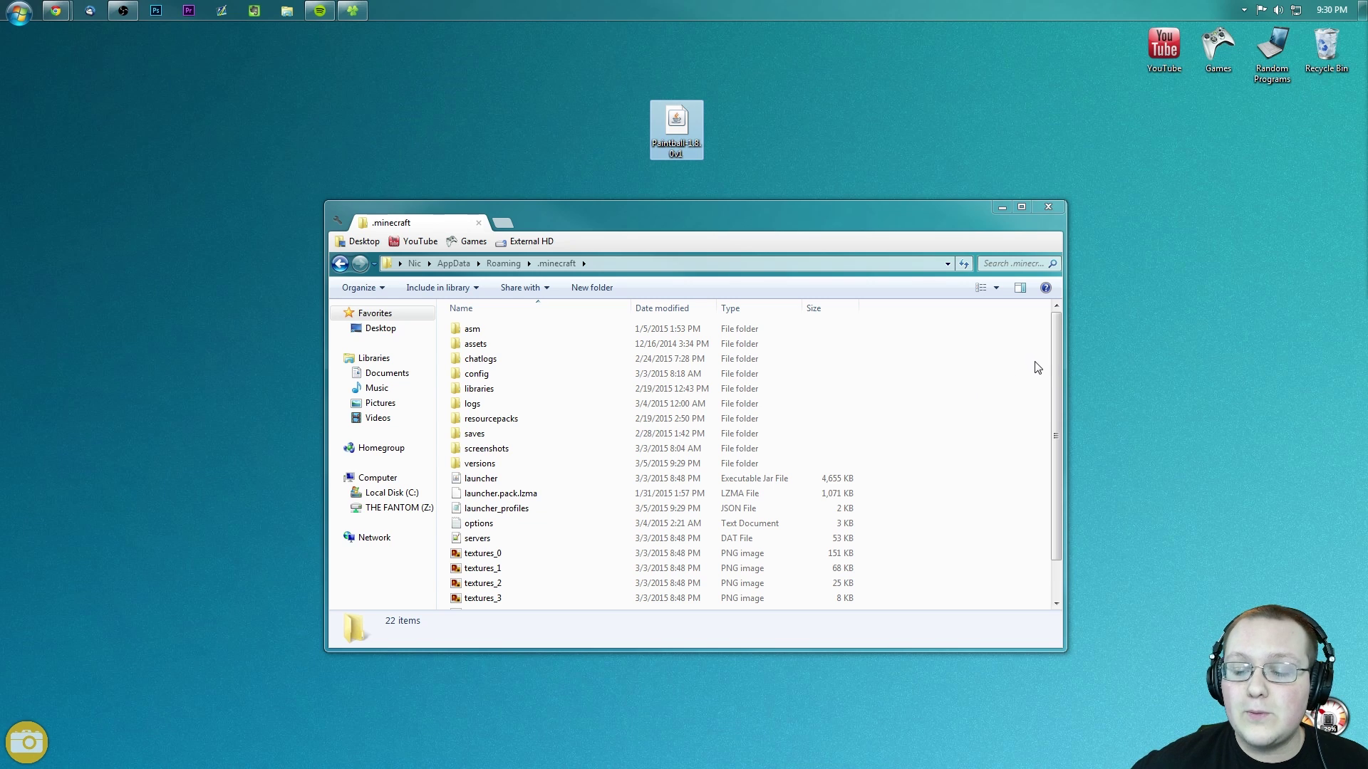
pyautogui.rightClick(1015, 365)
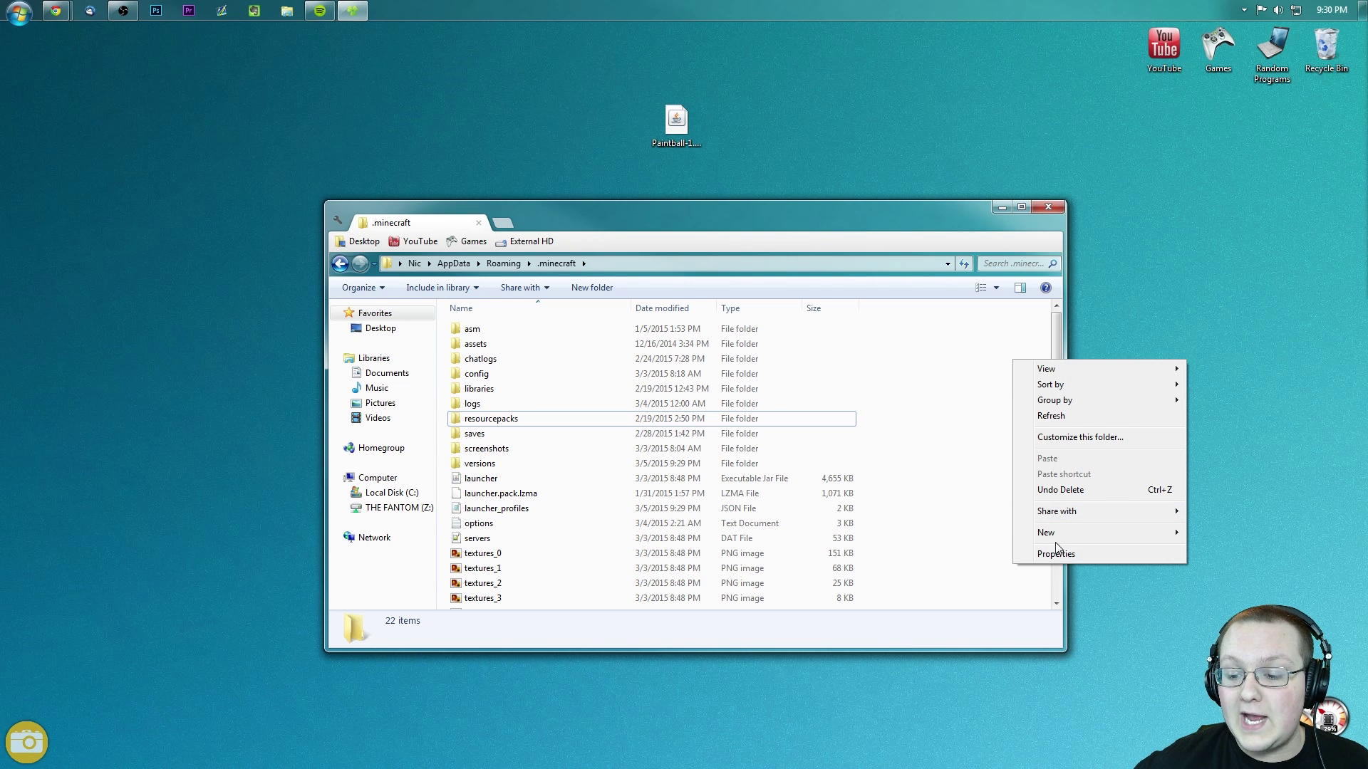
pyautogui.moveTo(1051, 534)
pyautogui.click(1219, 532)
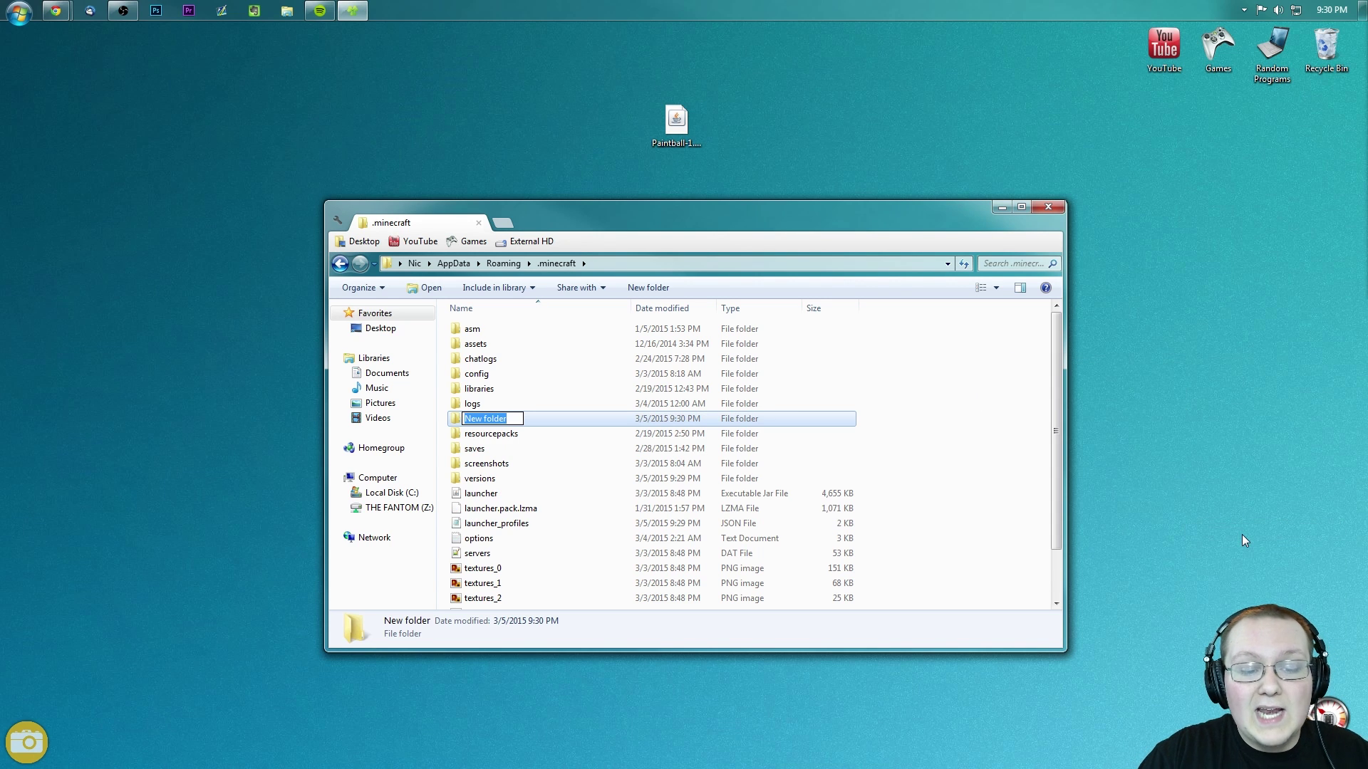
pyautogui.write('mods')
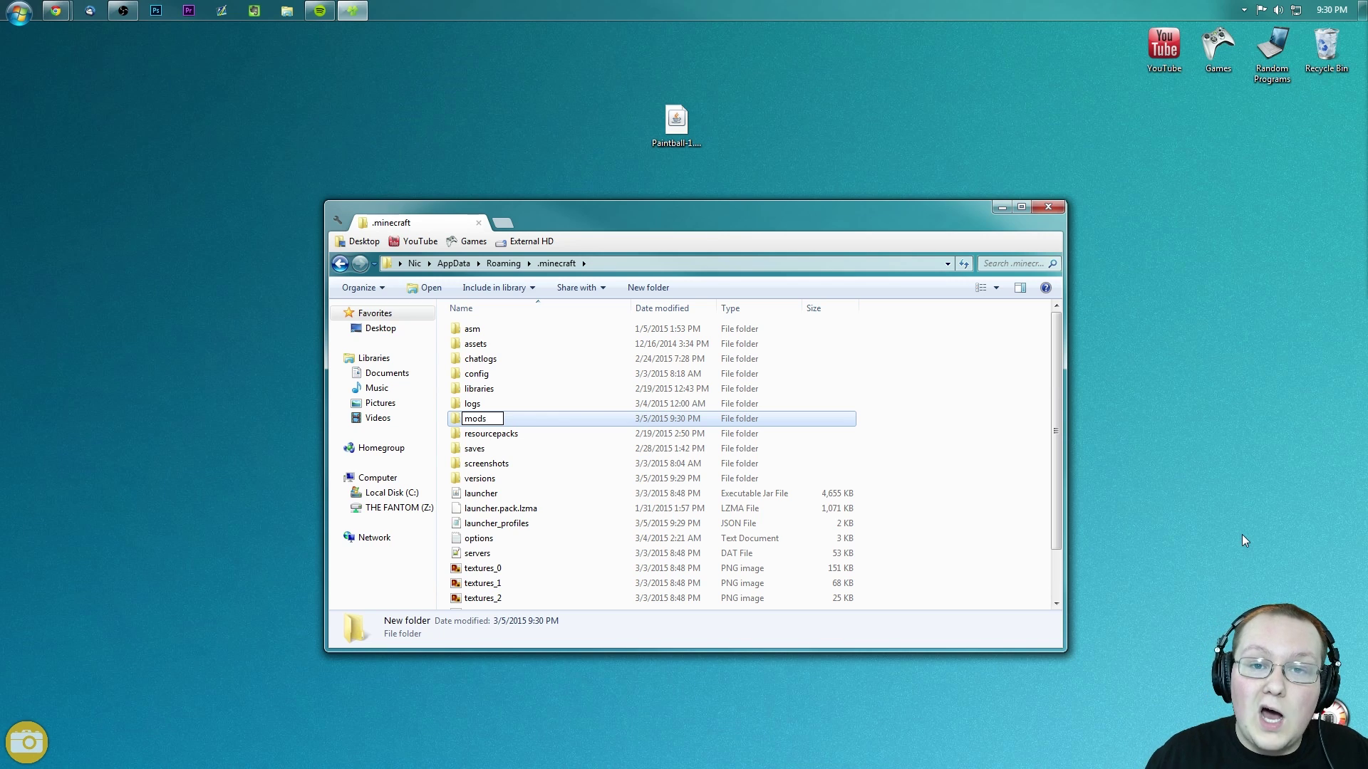
pyautogui.click(913, 391)
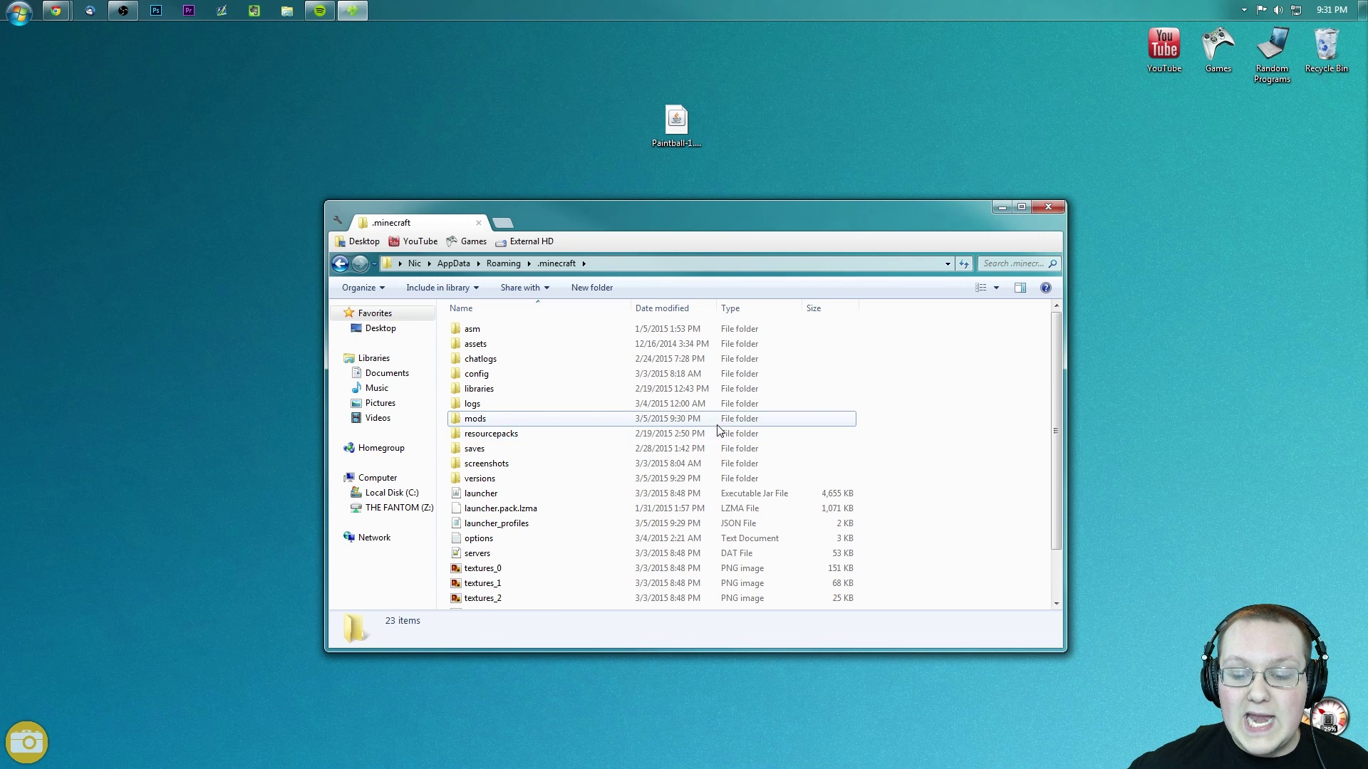
# - Move Paintball-1.8.0v1 from the desktop into the new mods folder and close the window
pyautogui.click(693, 435)
pyautogui.doubleClick(686, 420)
pyautogui.moveTo(683, 131)
pyautogui.mouseDown()
pyautogui.moveTo(671, 145)
pyautogui.moveTo(667, 106)
pyautogui.moveTo(783, 340)
pyautogui.mouseUp()
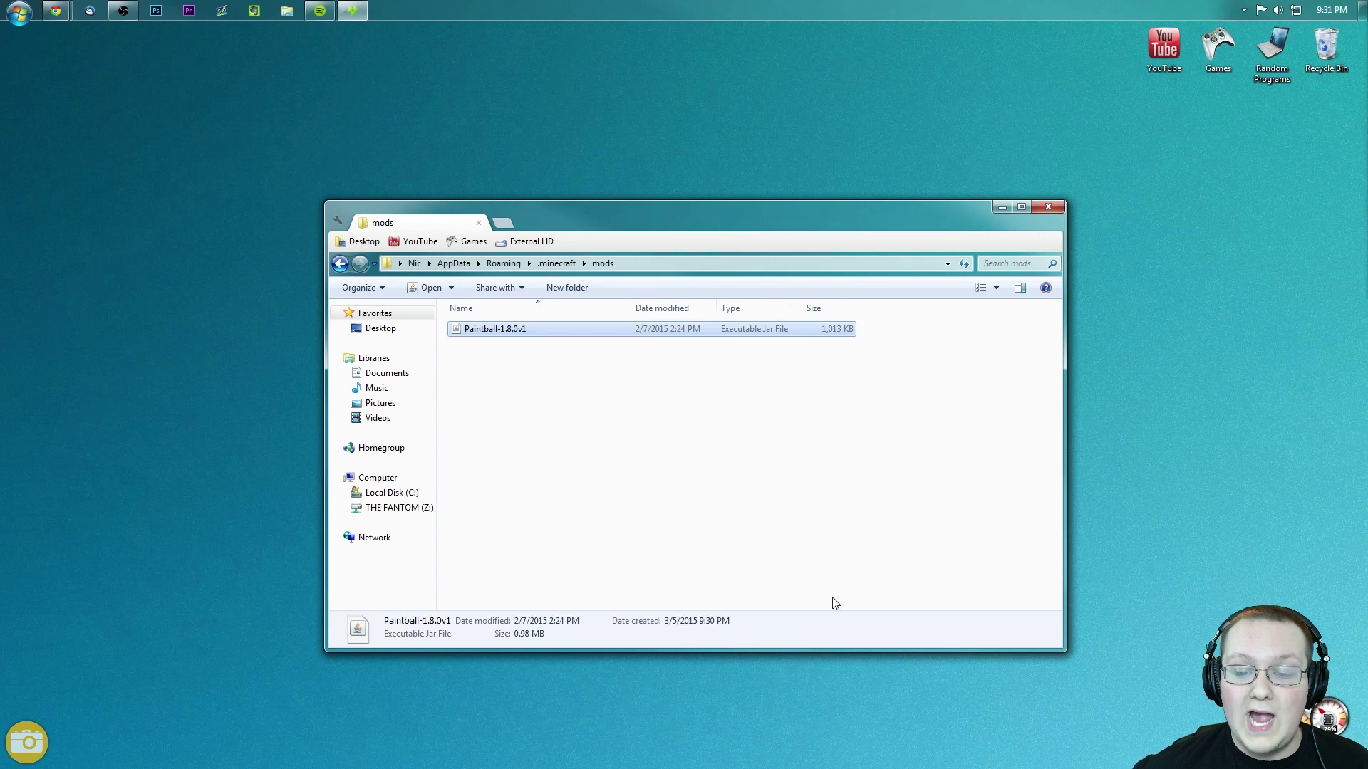
pyautogui.click(1047, 207)
# - Start the Minecraft launcher from the Minecraft folder inside Games and close the folder window
pyautogui.doubleClick(1211, 70)
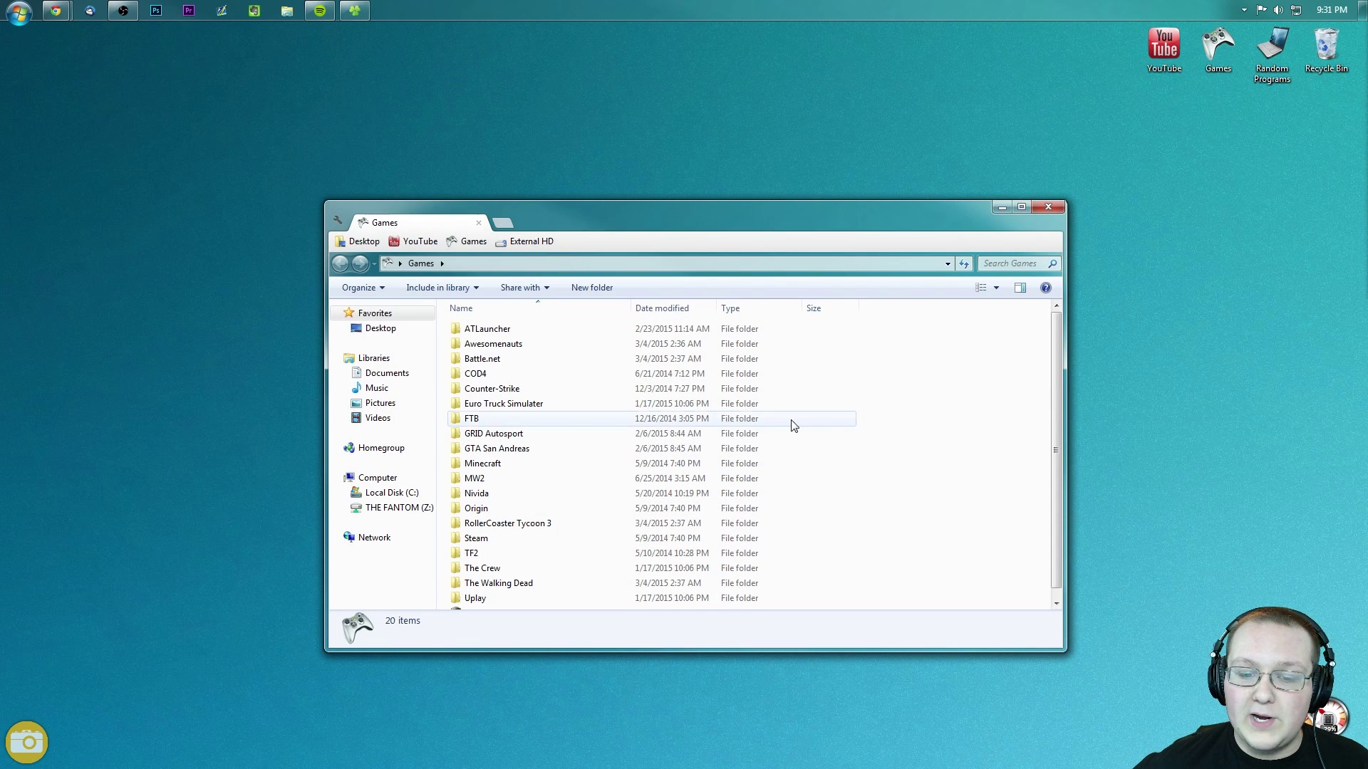
pyautogui.doubleClick(506, 463)
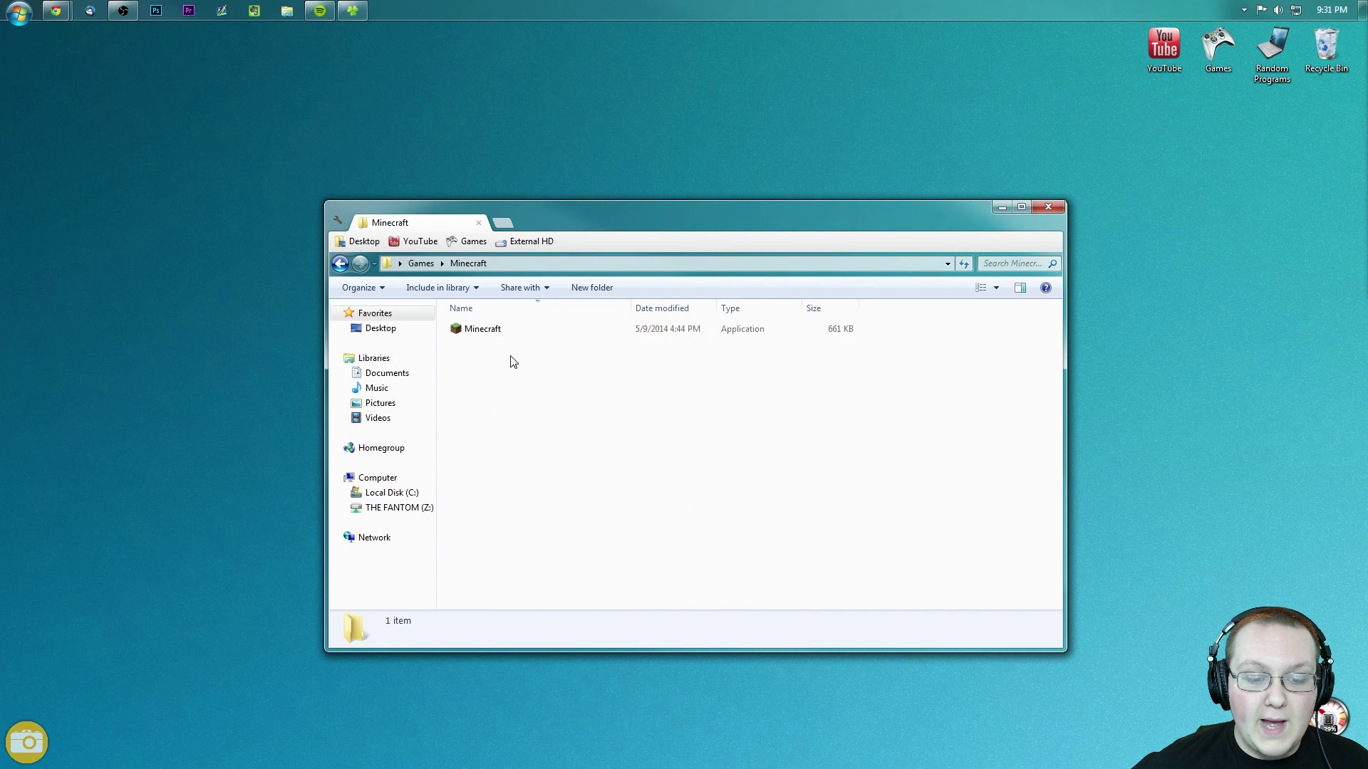
pyautogui.doubleClick(492, 329)
pyautogui.click(1048, 207)
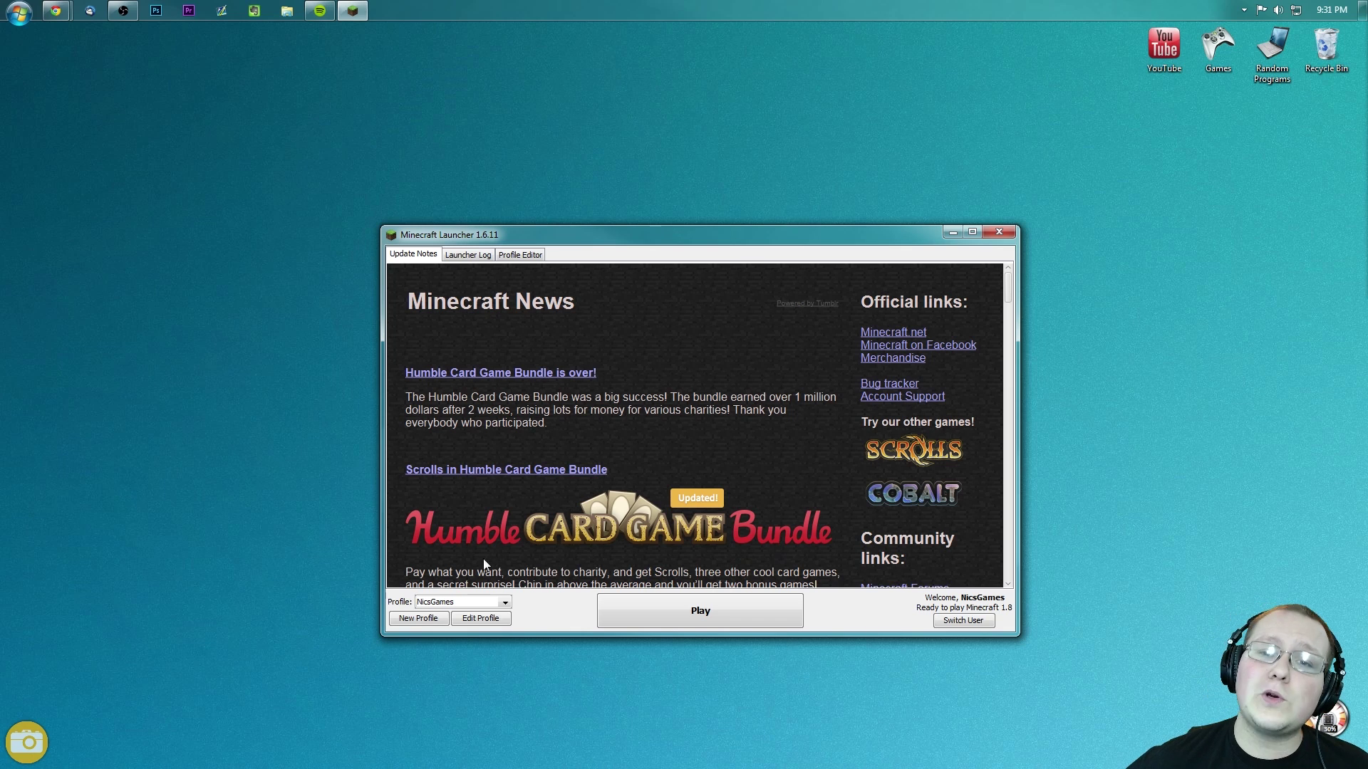
# - Set the currently selected launcher profile to version release 1.8-Forge11.14.1.1334, save it and start the game
pyautogui.click(499, 602)
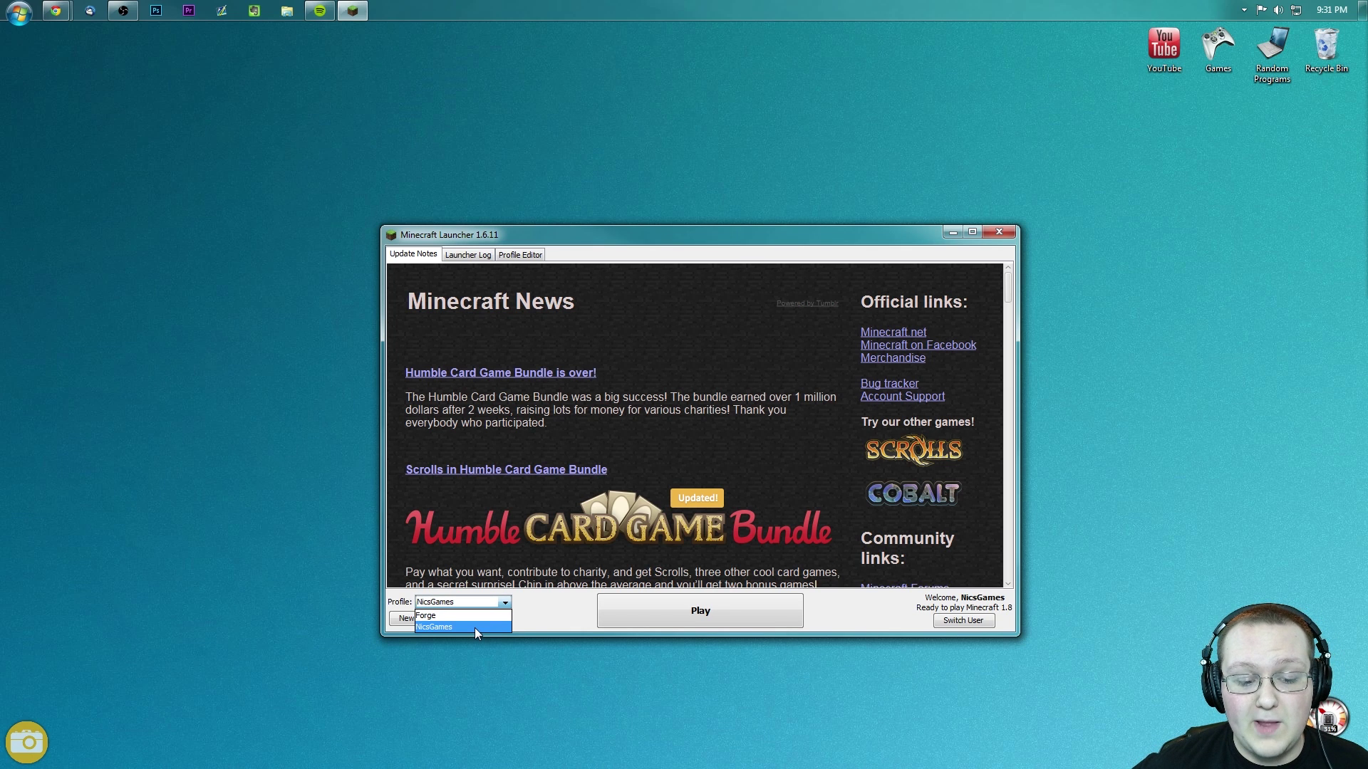
pyautogui.click(474, 627)
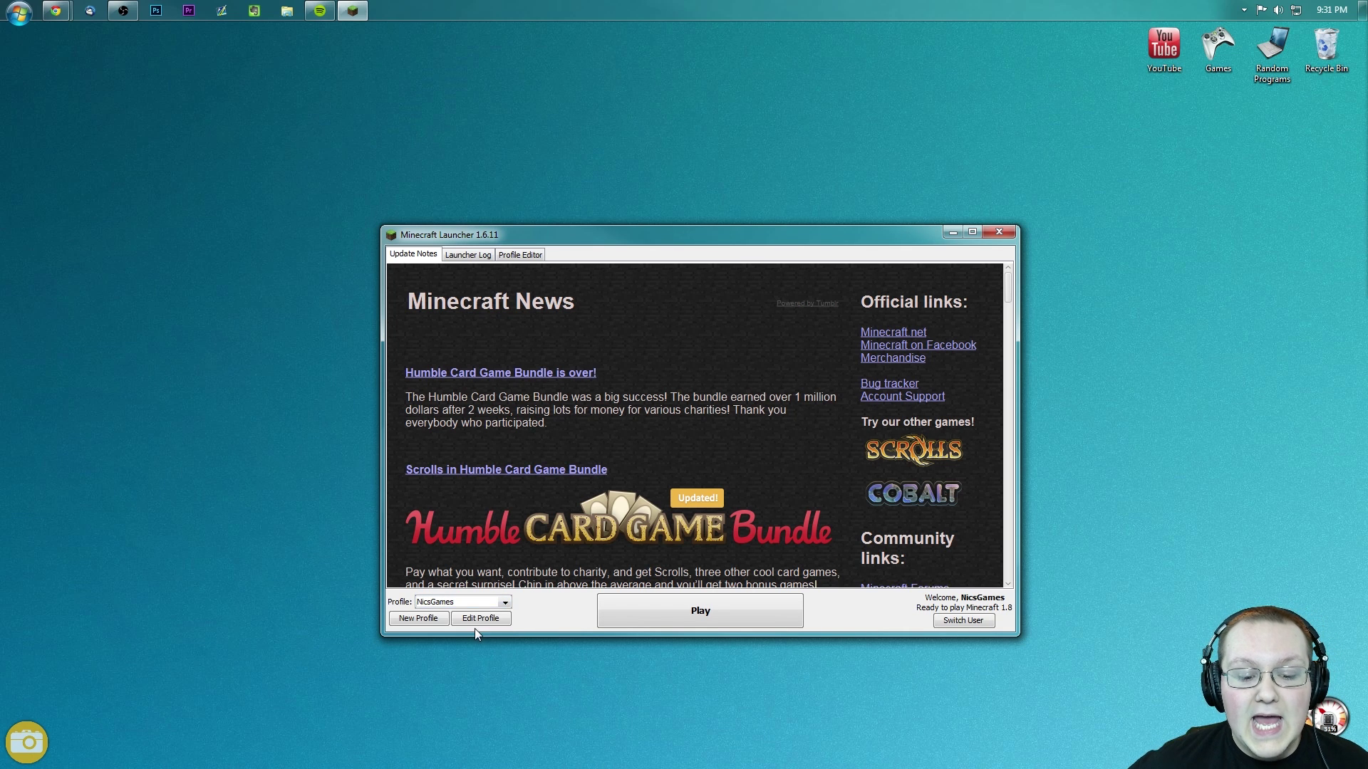
pyautogui.click(472, 621)
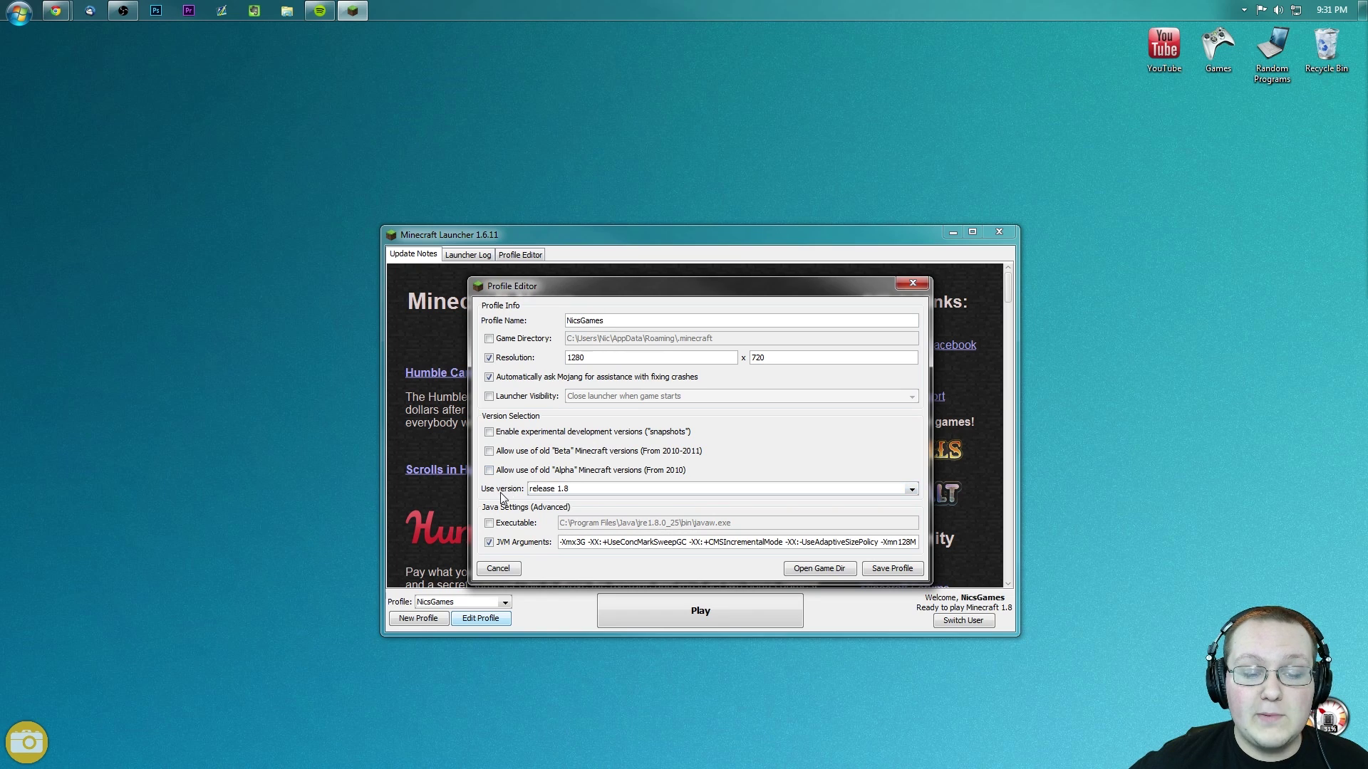
pyautogui.click(557, 491)
pyautogui.scroll(-4, 591, 527)
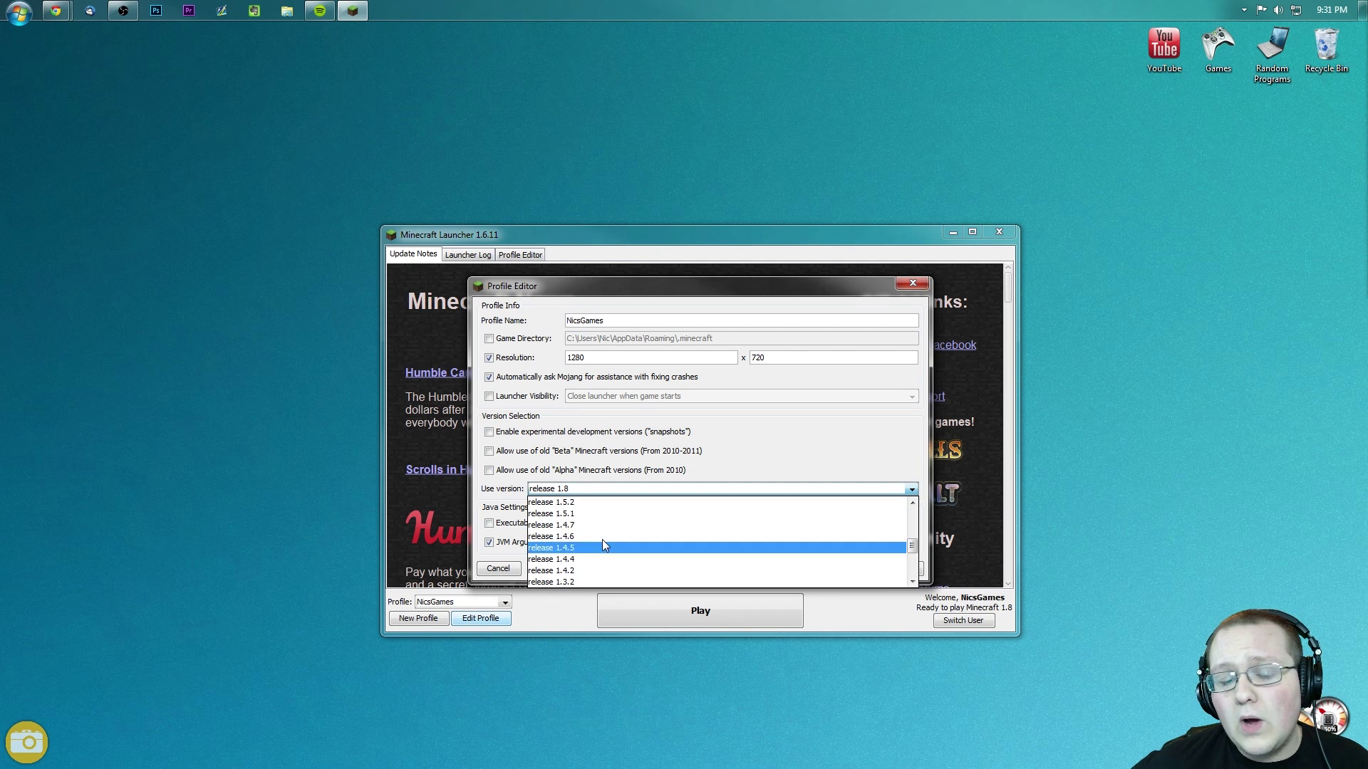
pyautogui.scroll(-3, 603, 545)
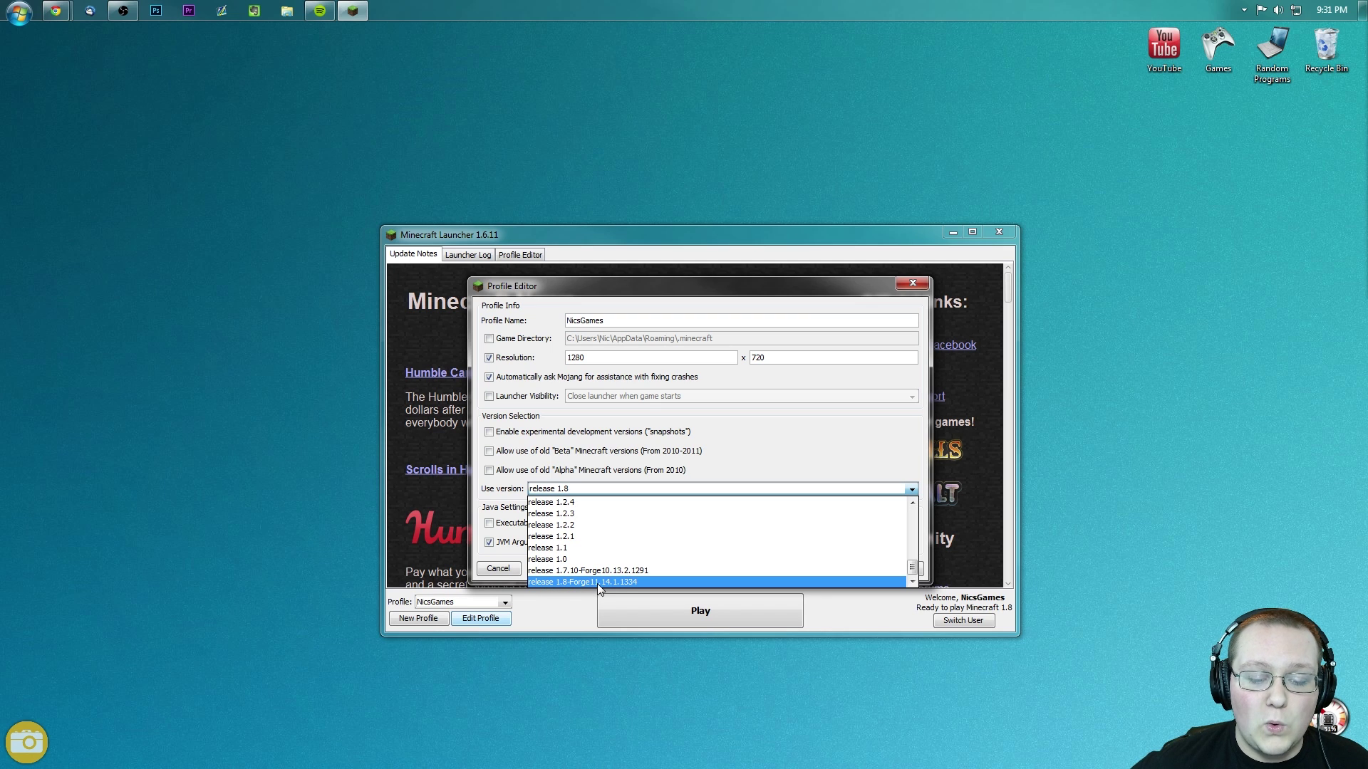
pyautogui.click(568, 581)
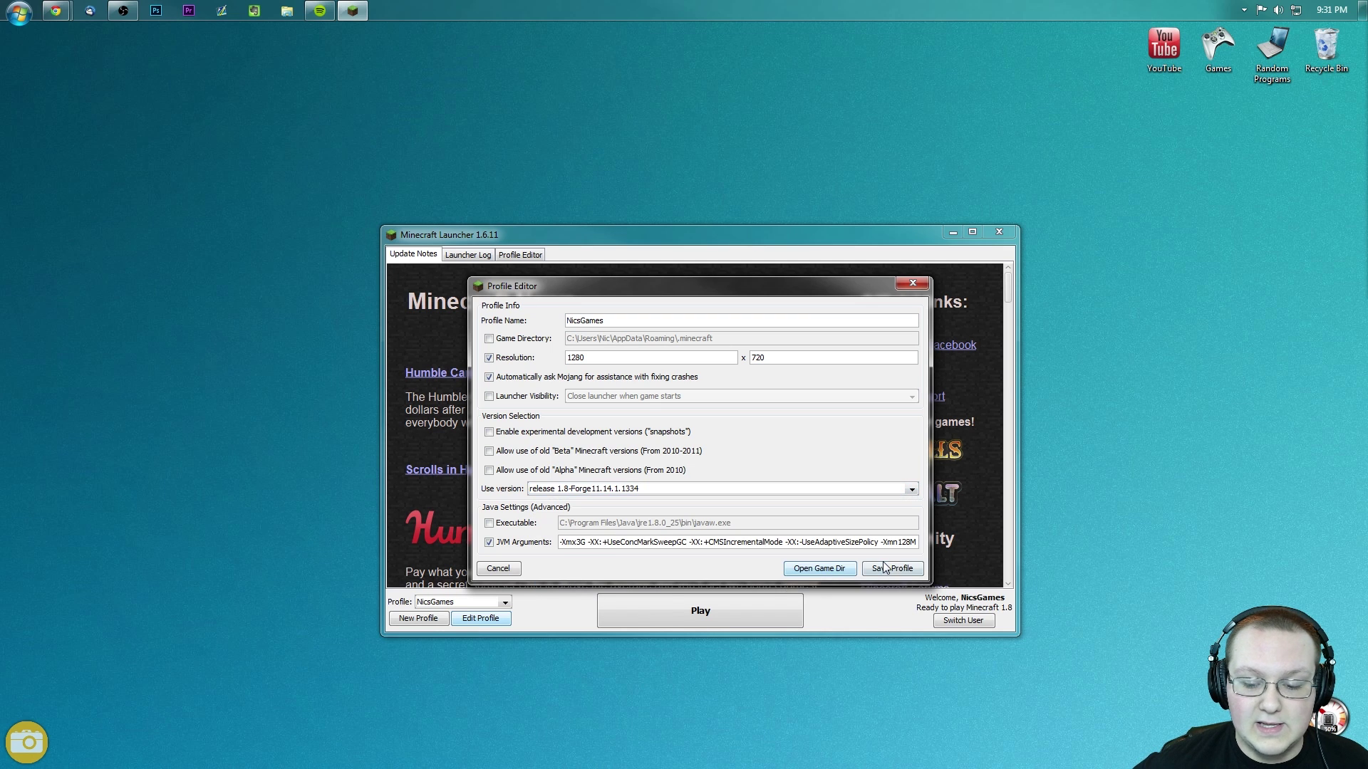
pyautogui.click(891, 568)
pyautogui.click(732, 624)
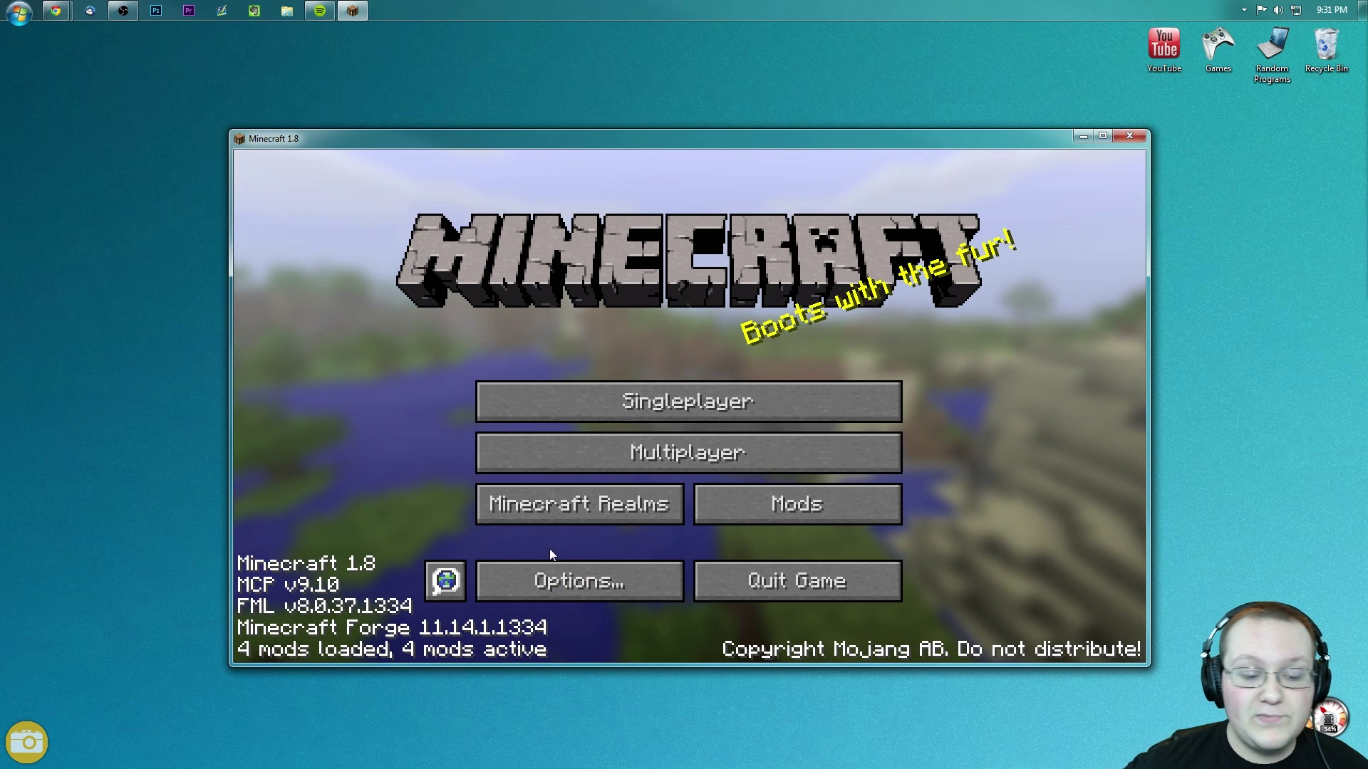
# - Check the Paintball entry's details in the game's mod list and return to the title screen
pyautogui.click(744, 509)
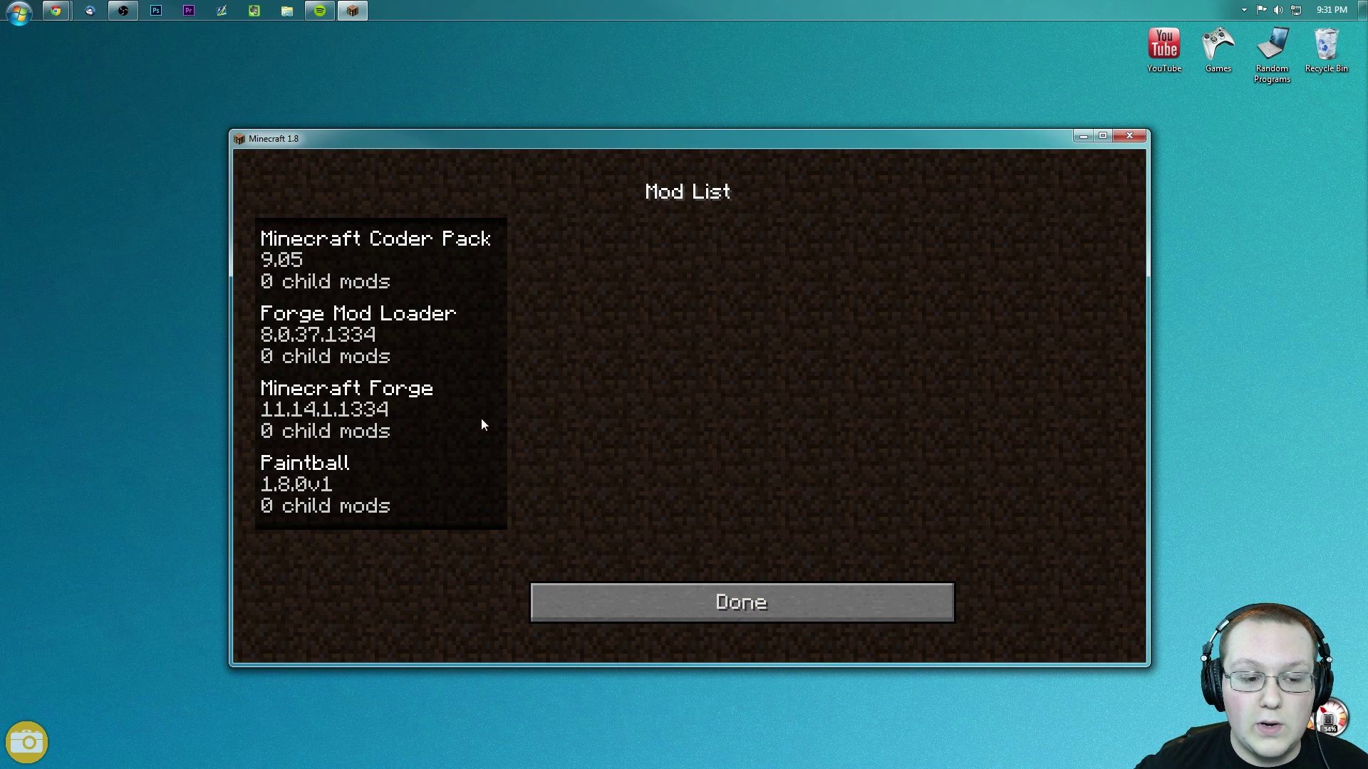
pyautogui.click(330, 480)
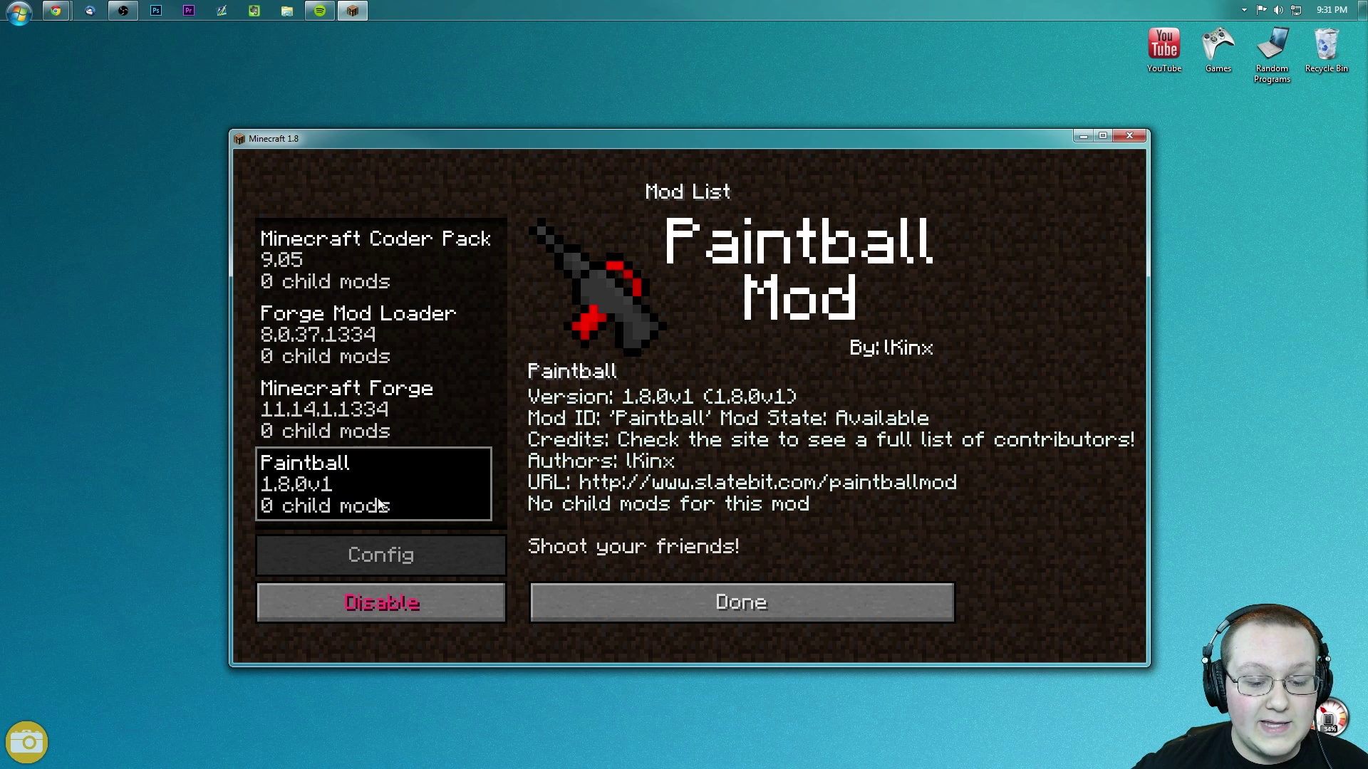
pyautogui.click(647, 603)
pyautogui.click(622, 397)
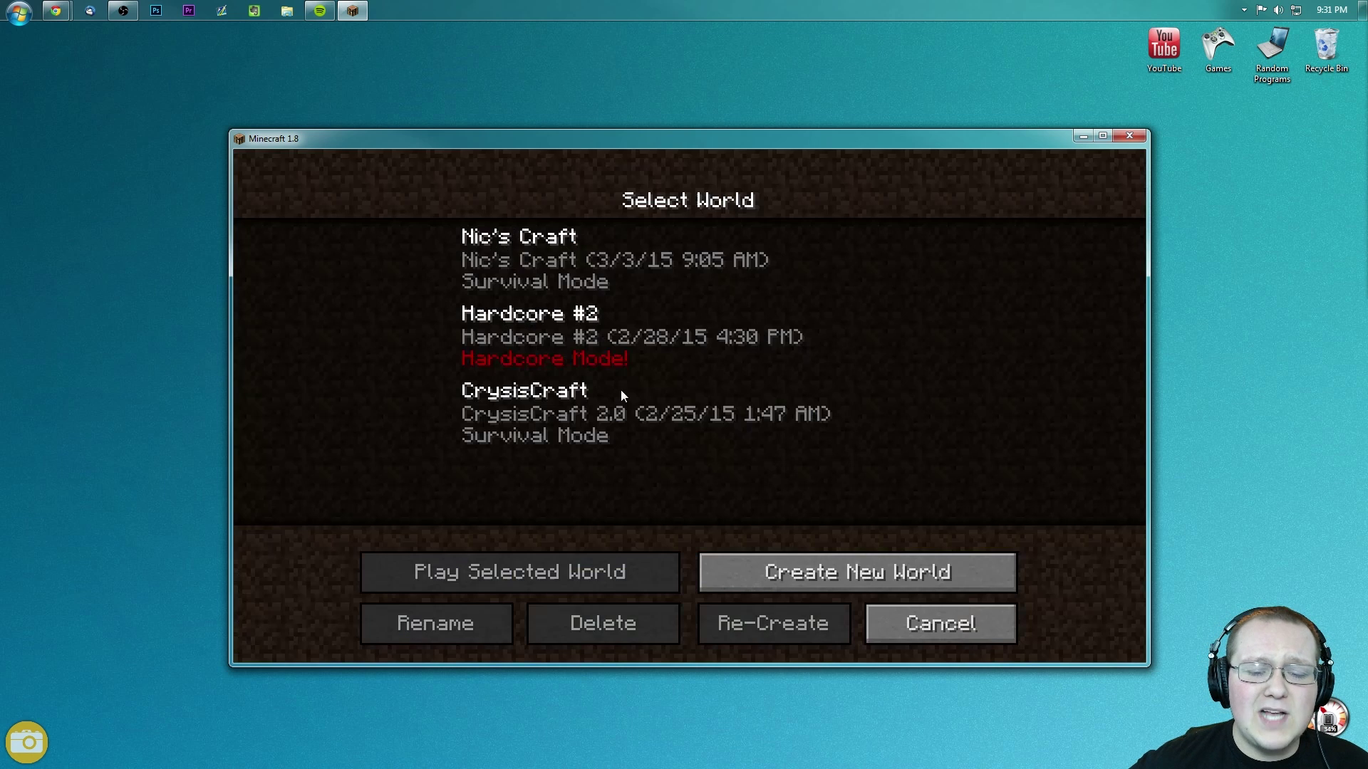
pyautogui.doubleClick(534, 246)
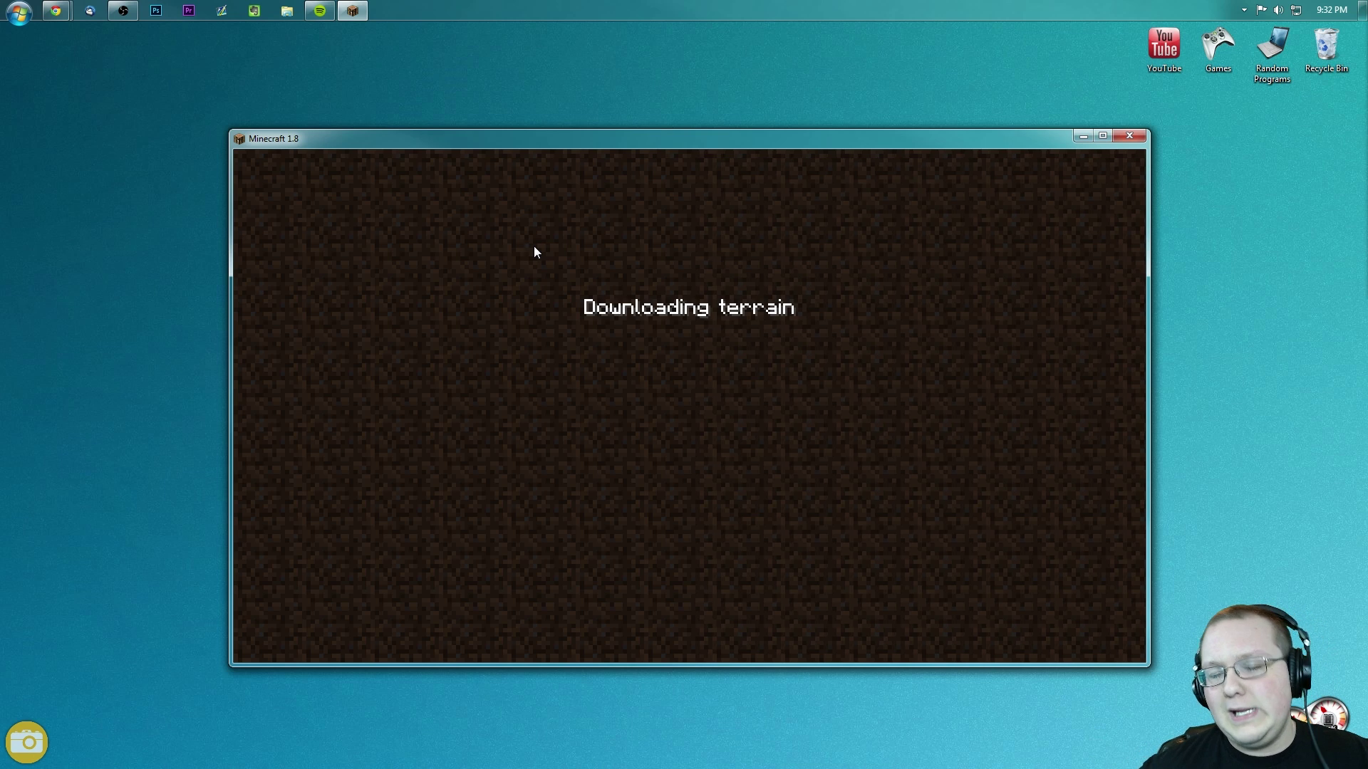
pyautogui.press('Escape')
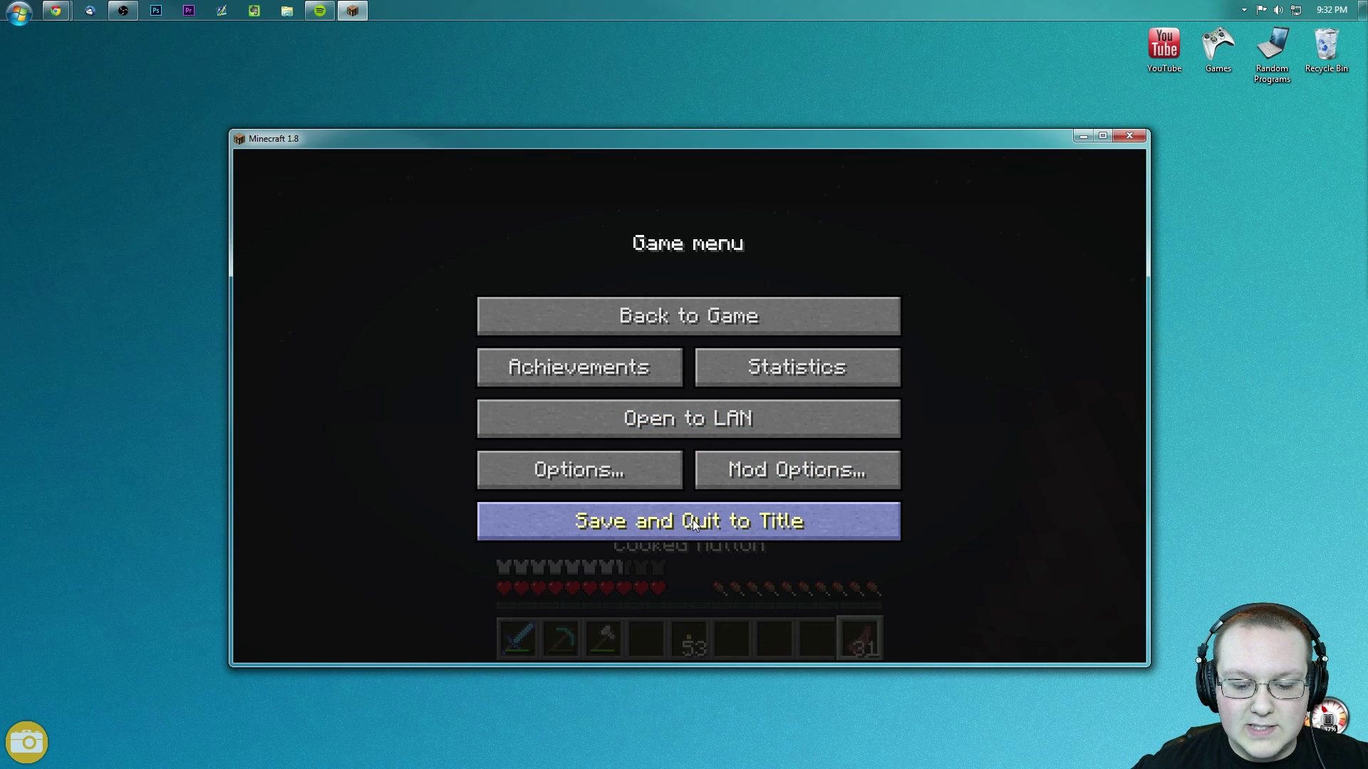
pyautogui.click(745, 531)
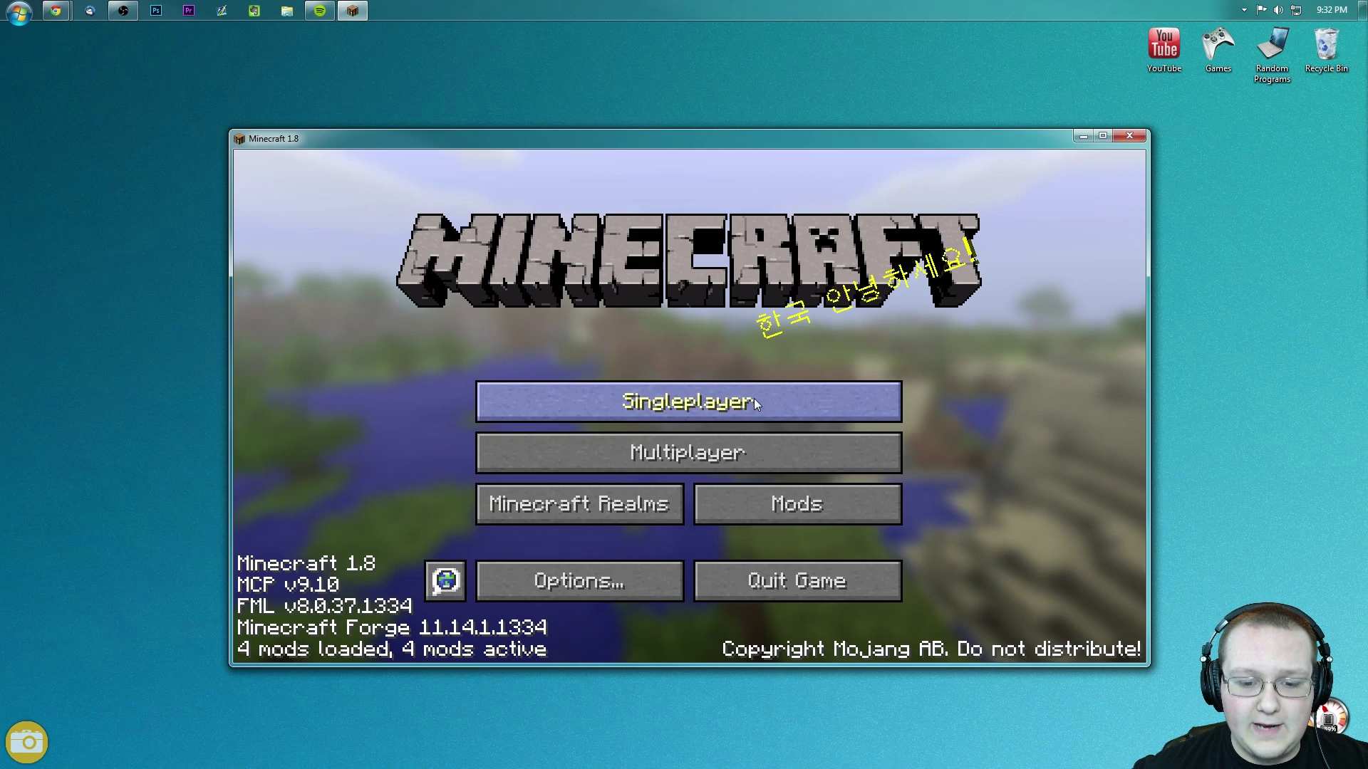
# - Create a new singleplayer world named New World with the game mode set to Creative
pyautogui.click(755, 399)
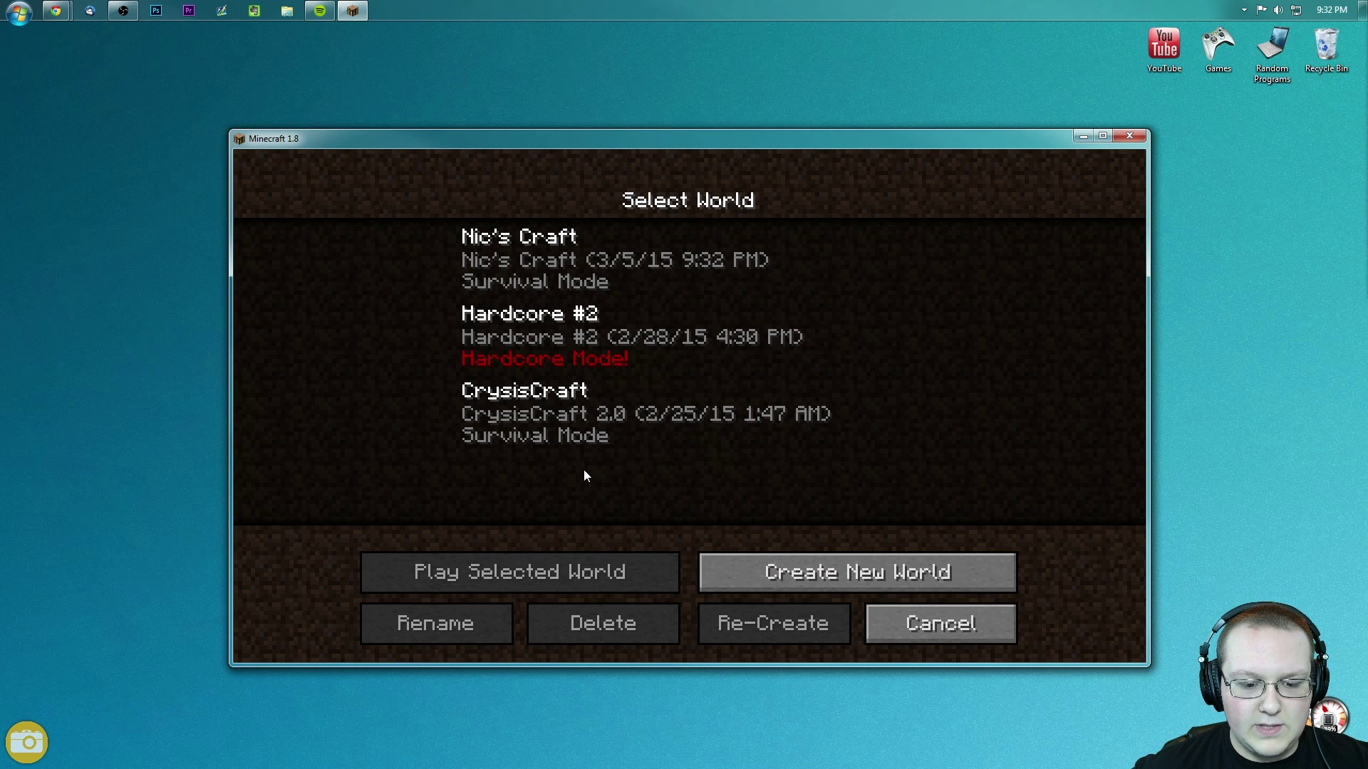
pyautogui.click(805, 575)
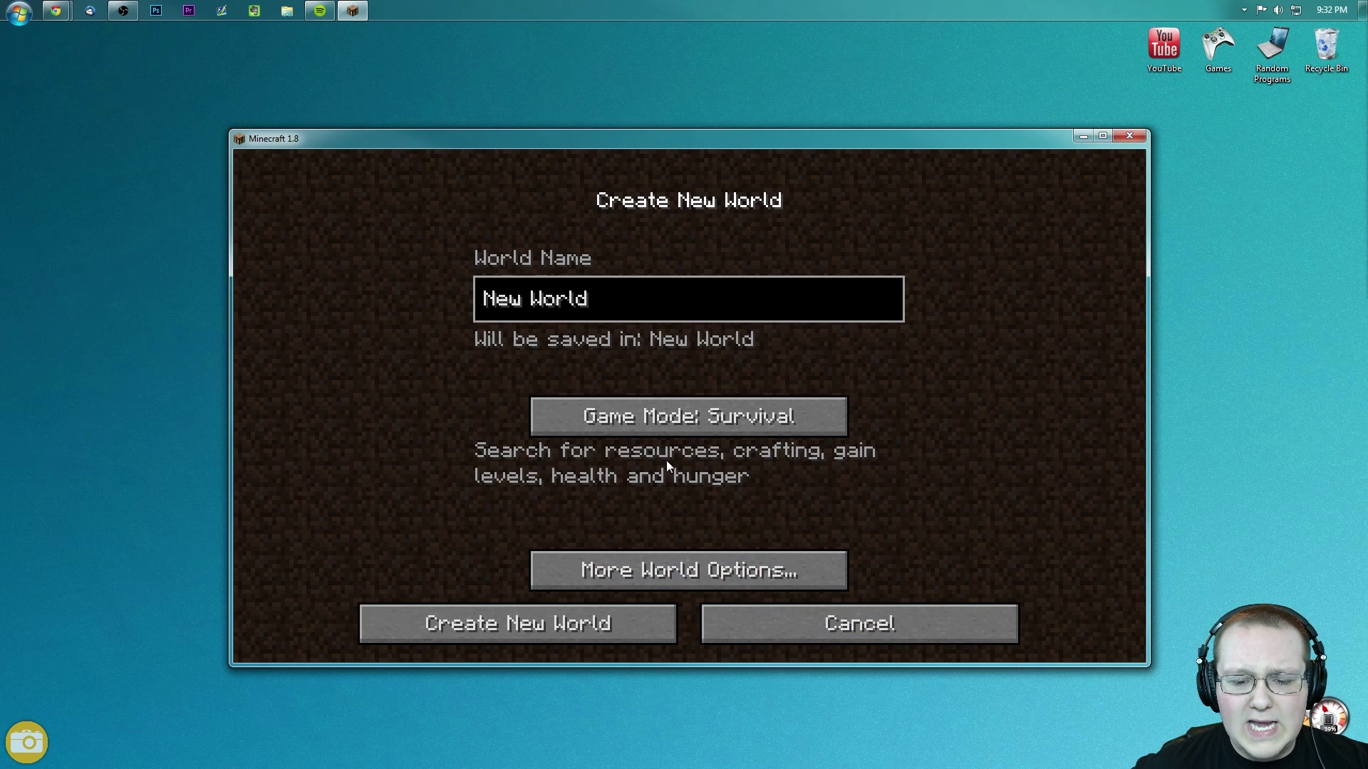
pyautogui.click(649, 432)
pyautogui.click(630, 431)
pyautogui.click(580, 618)
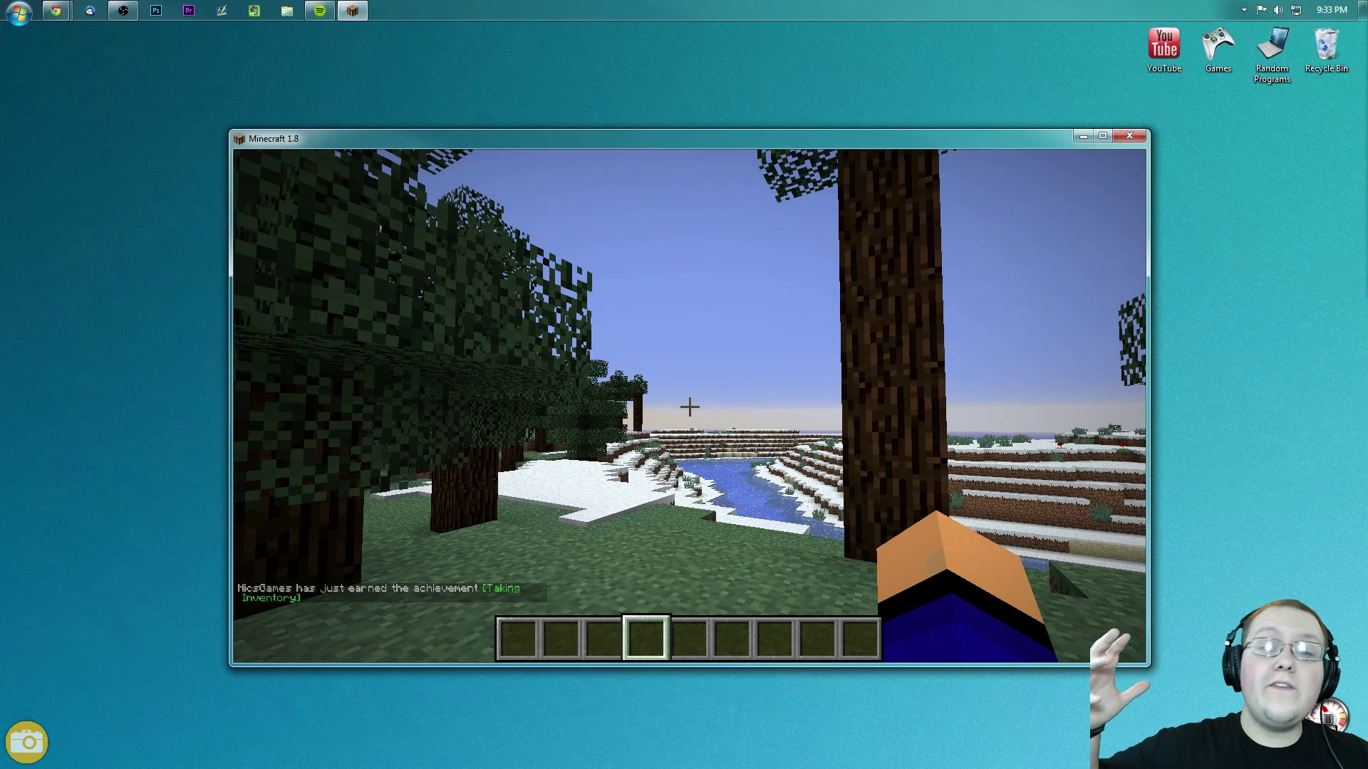
# - Search the creative inventory for "gun", place the blue paintball gun in the seventh hotbar slot and equip it
pyautogui.press('e')
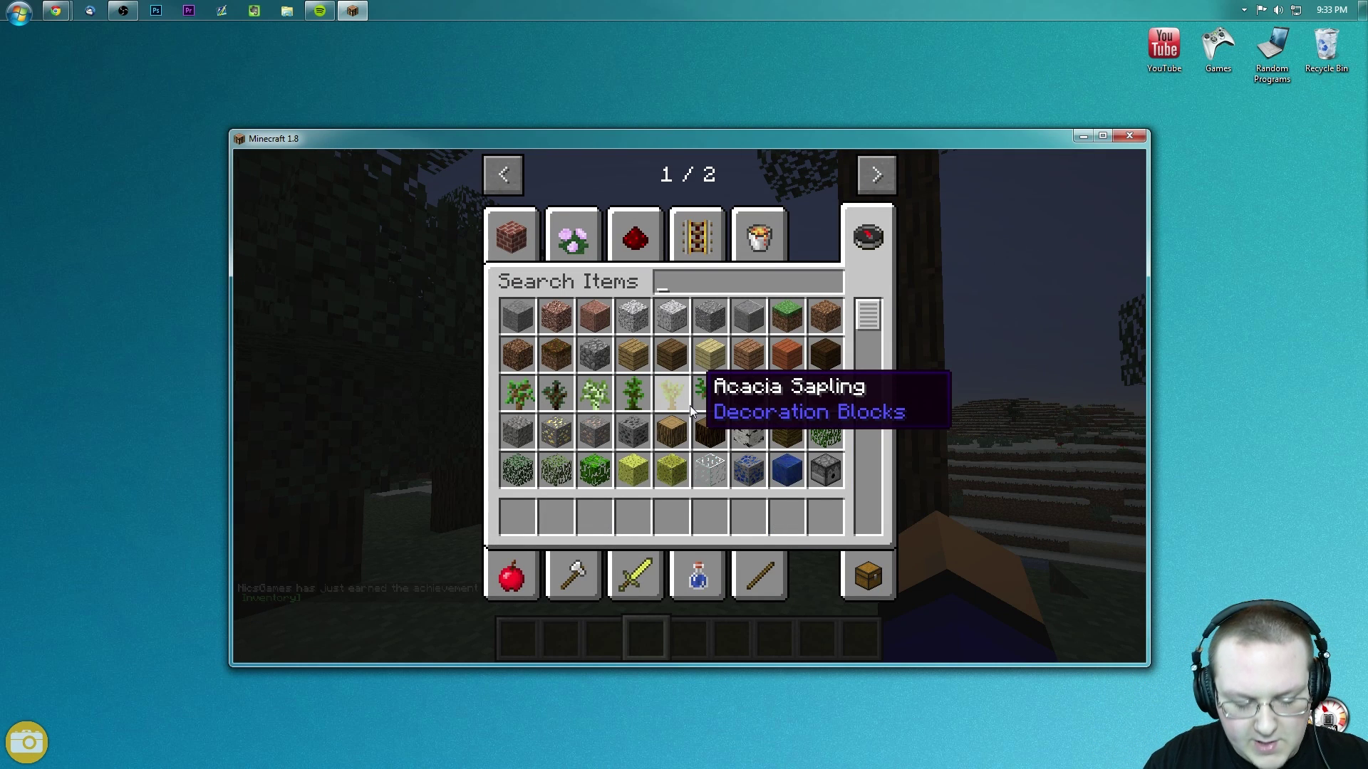
pyautogui.write('gun')
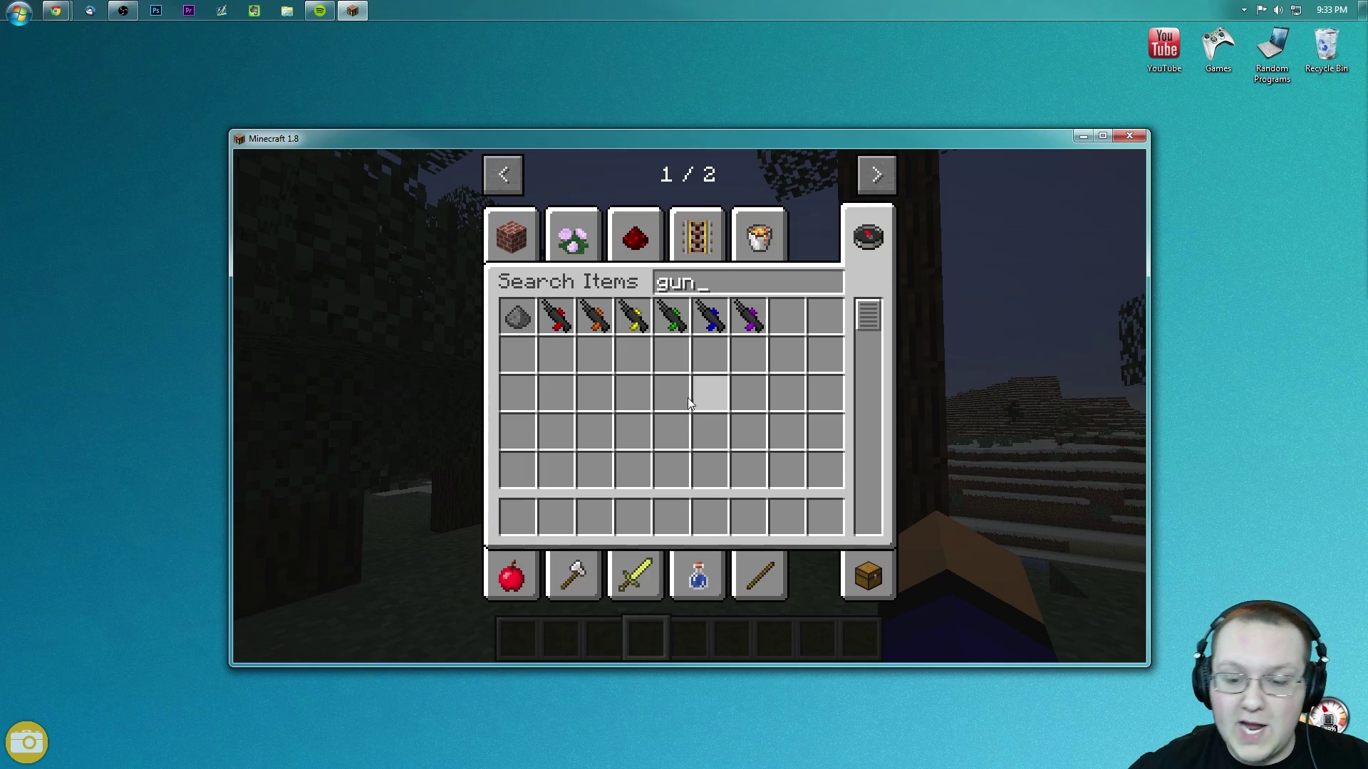
pyautogui.click(705, 313)
pyautogui.click(737, 530)
pyautogui.press('Escape')
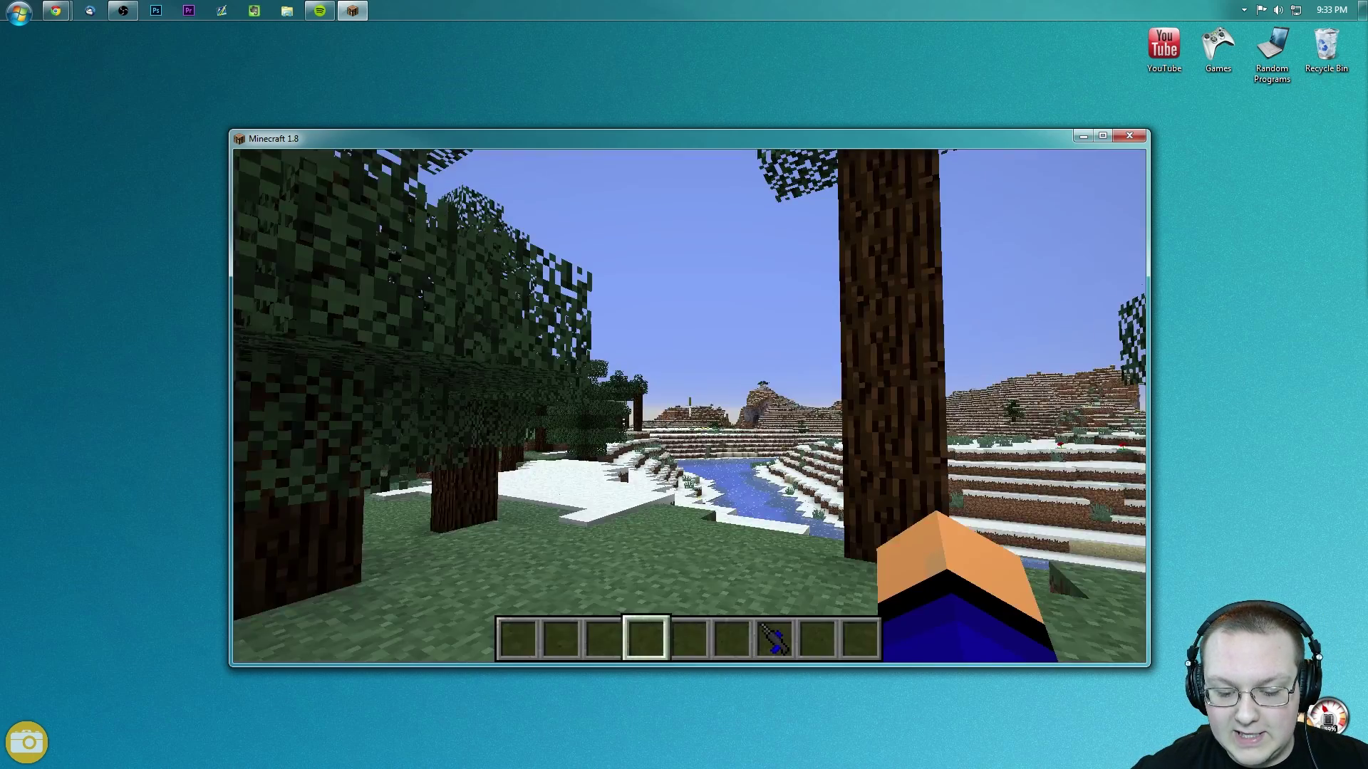
pyautogui.press('7')
# - Try firing the blue paintball gun at the grass beside the nearby tree trunk
pyautogui.press('e')
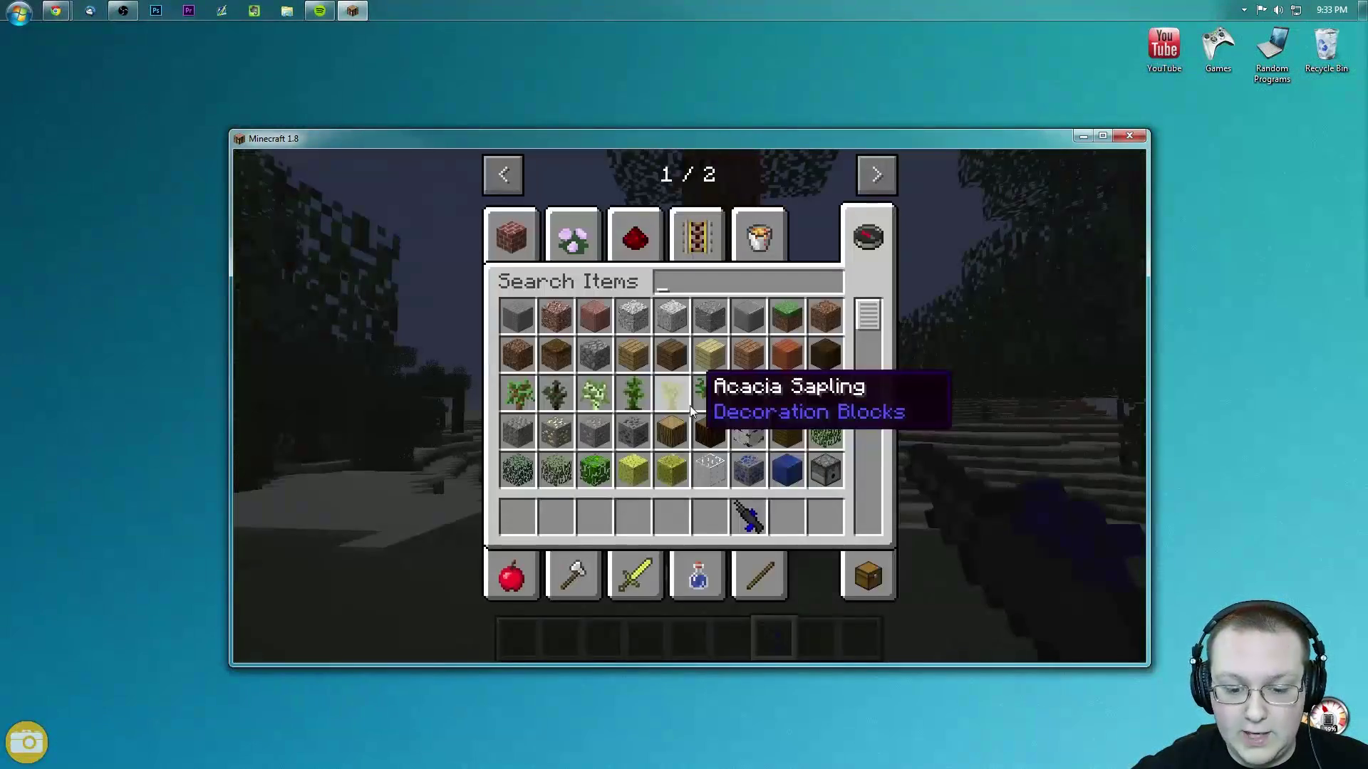
pyautogui.press('Escape')
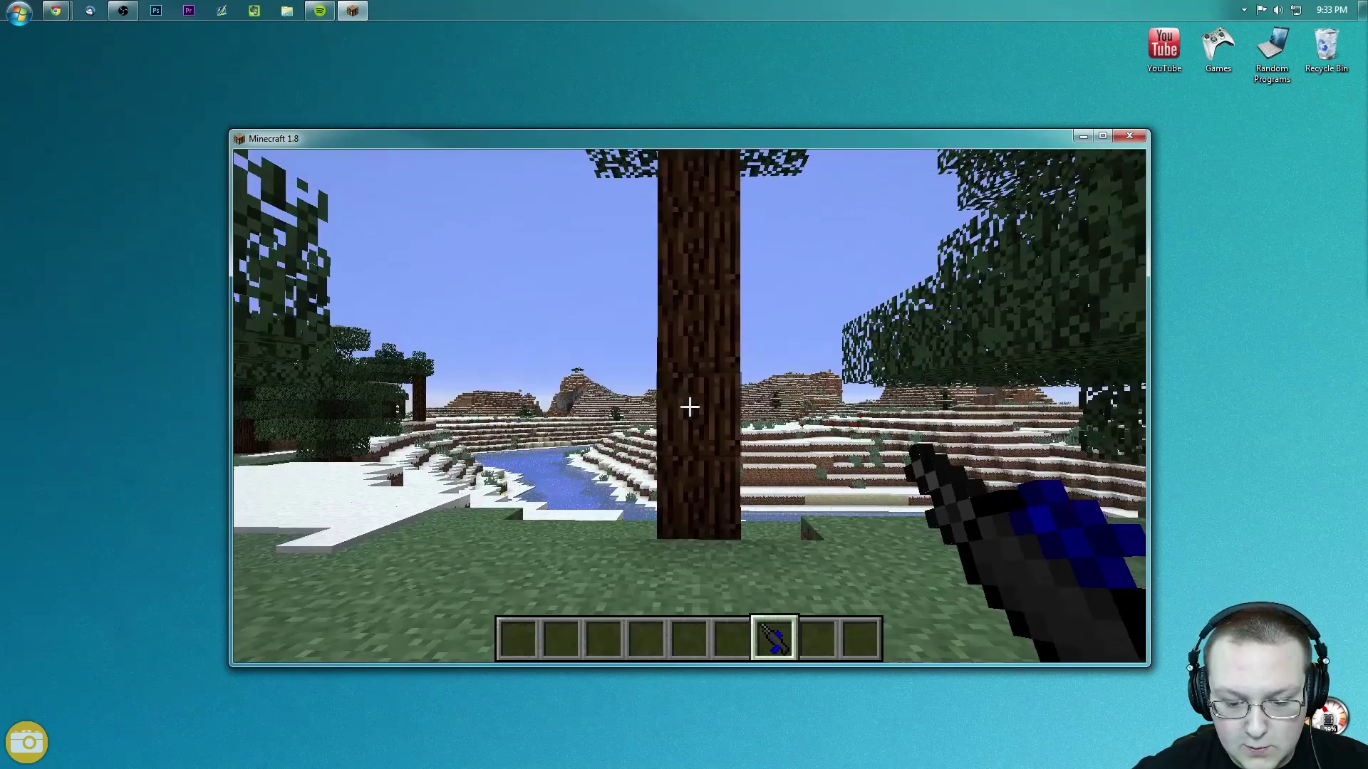
pyautogui.moveTo(688, 407)
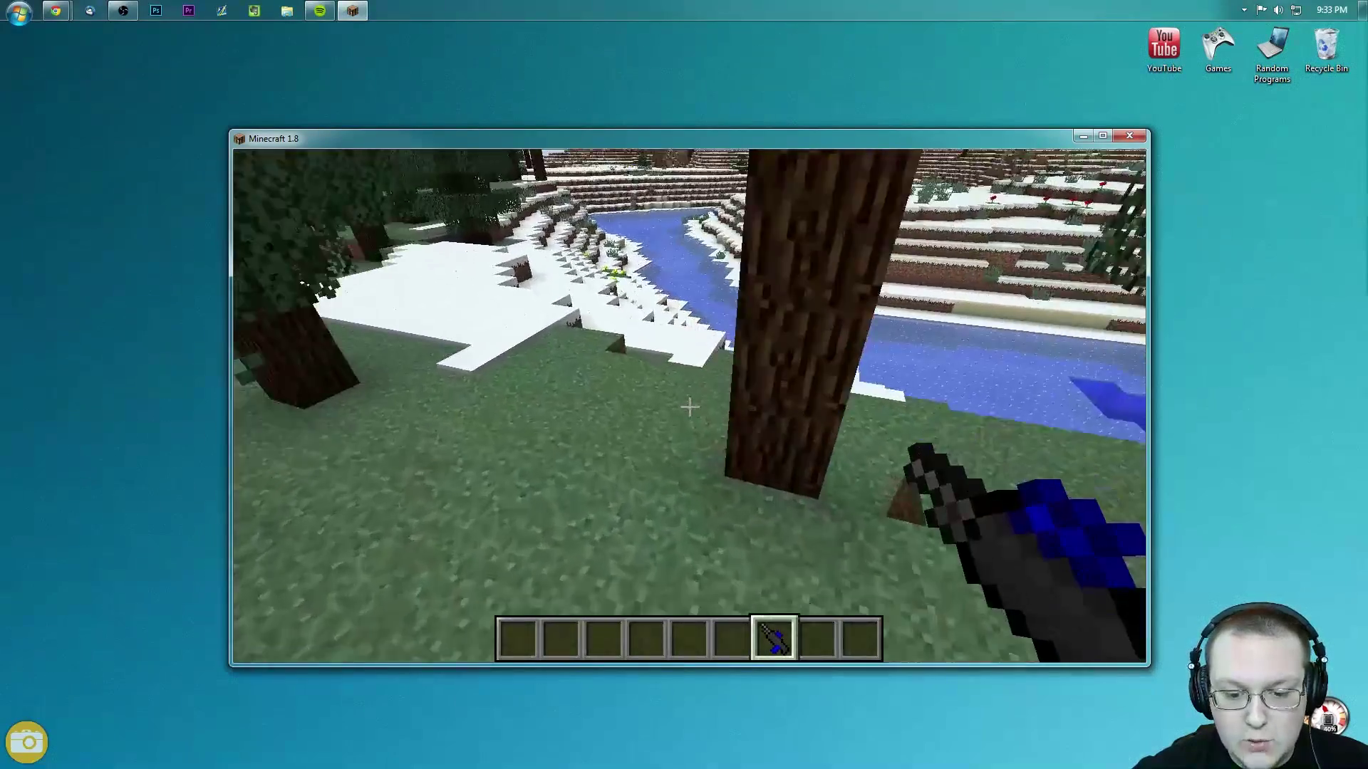
pyautogui.rightClick(689, 406)
# - Search the creative inventory for "pai", place the purple Paintbrush (P) in the eighth hotbar slot and equip it
pyautogui.press('e')
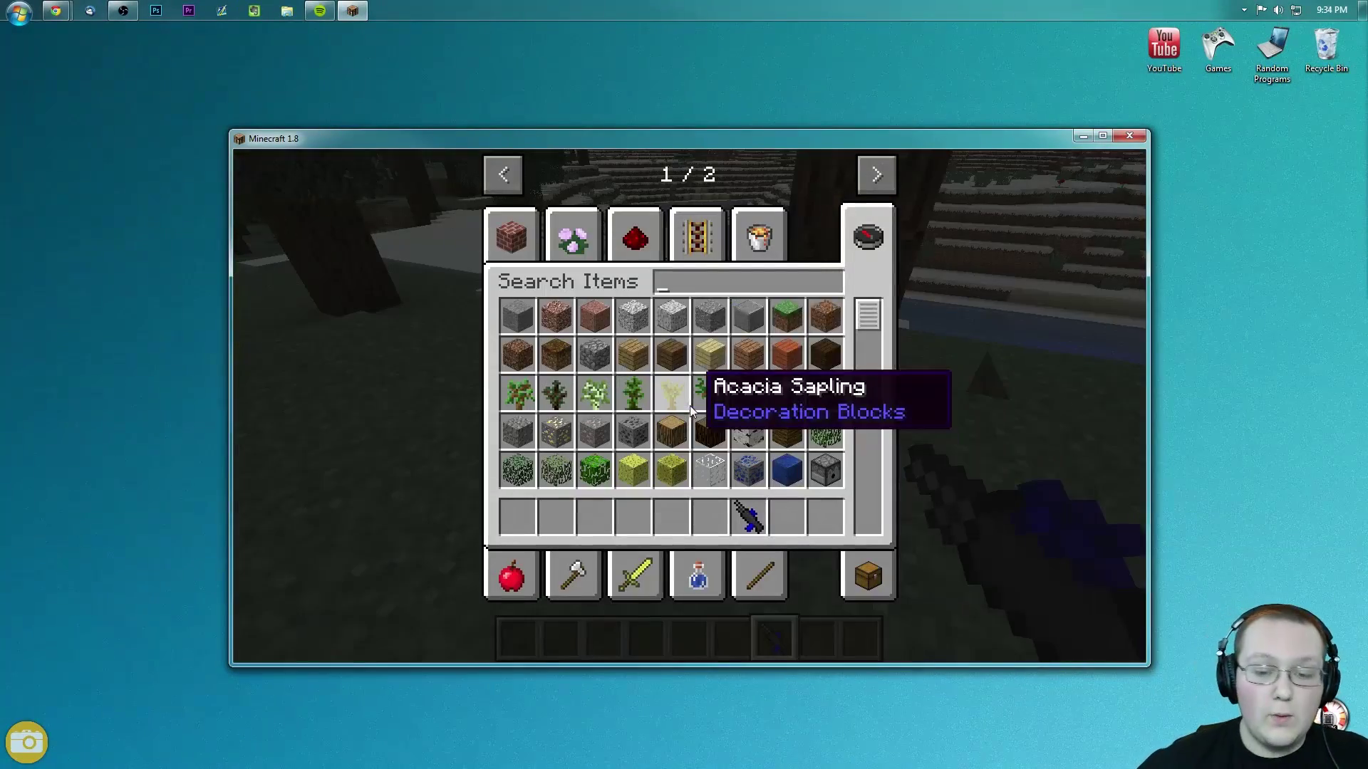
pyautogui.write('pai')
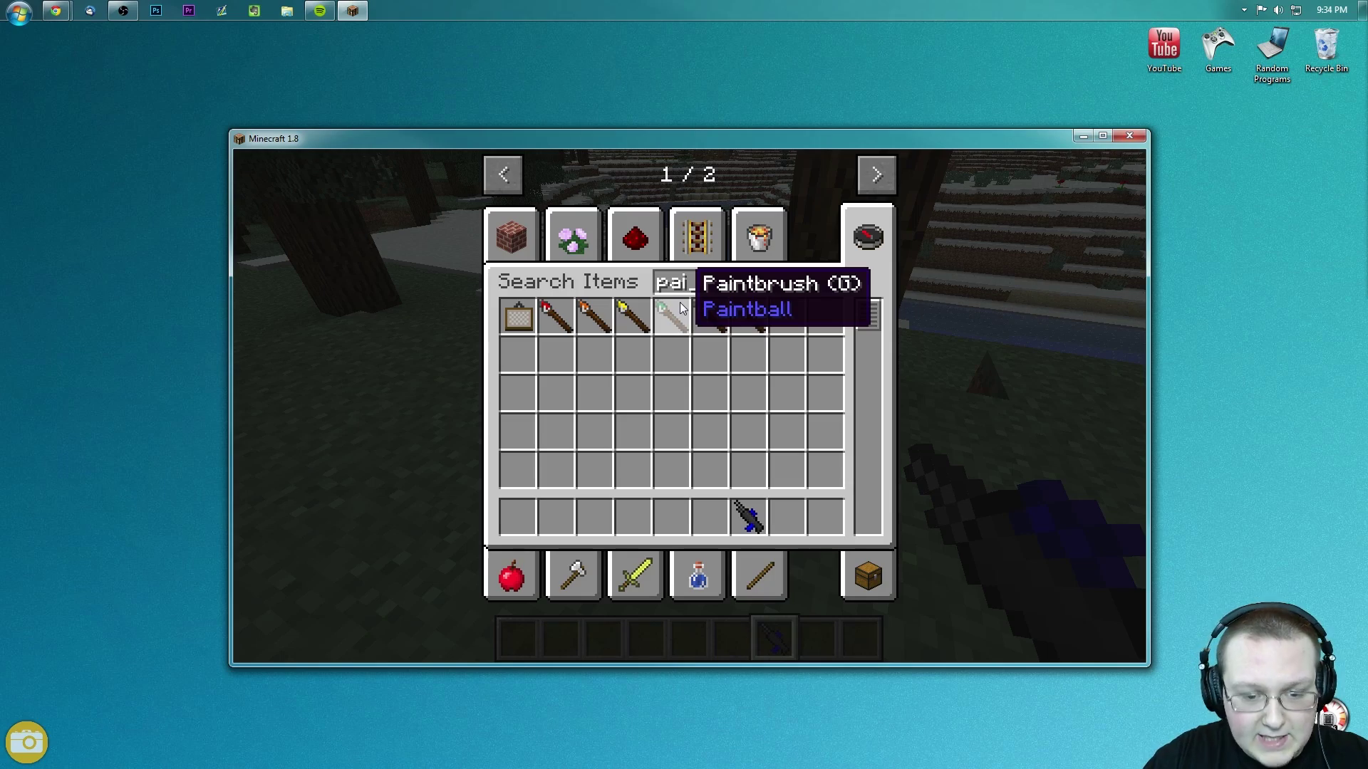
pyautogui.click(759, 326)
pyautogui.click(787, 516)
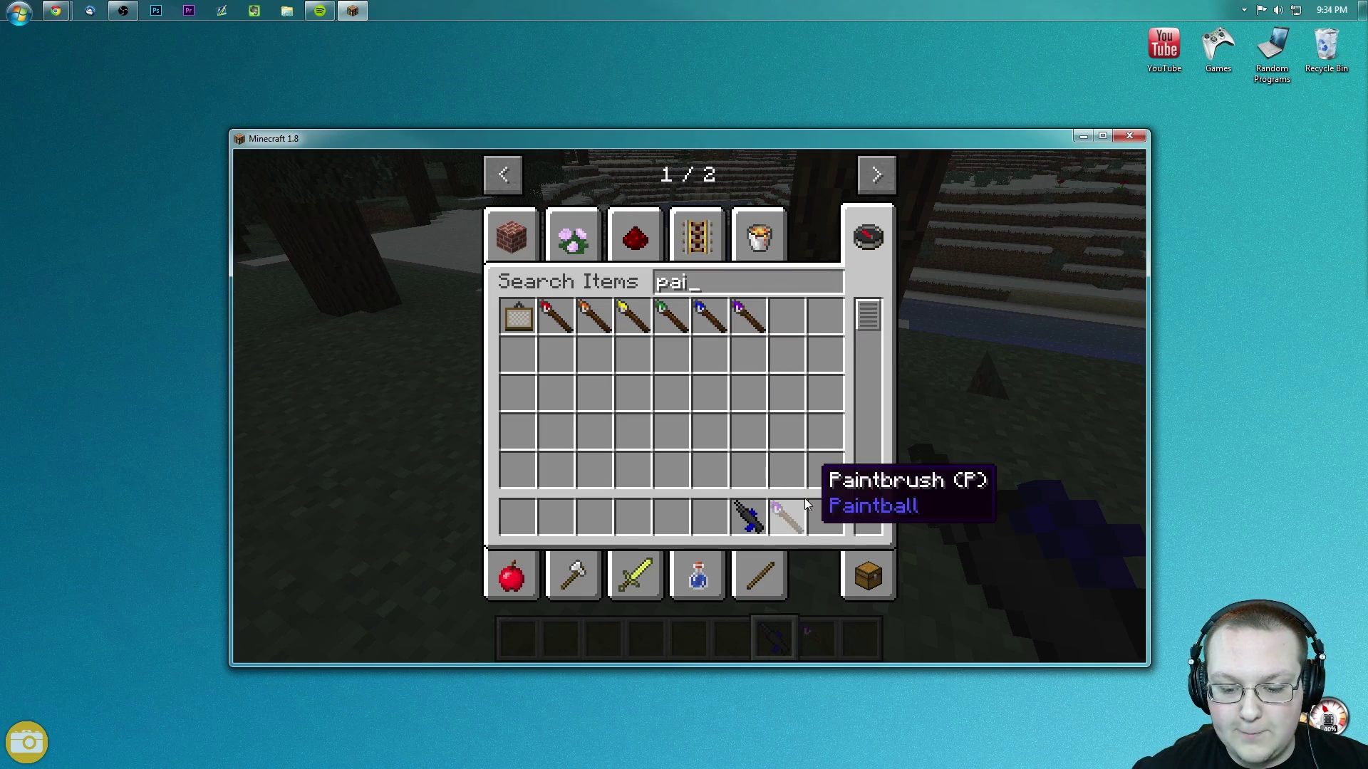
pyautogui.press('e')
pyautogui.scroll(-1, 688, 407)
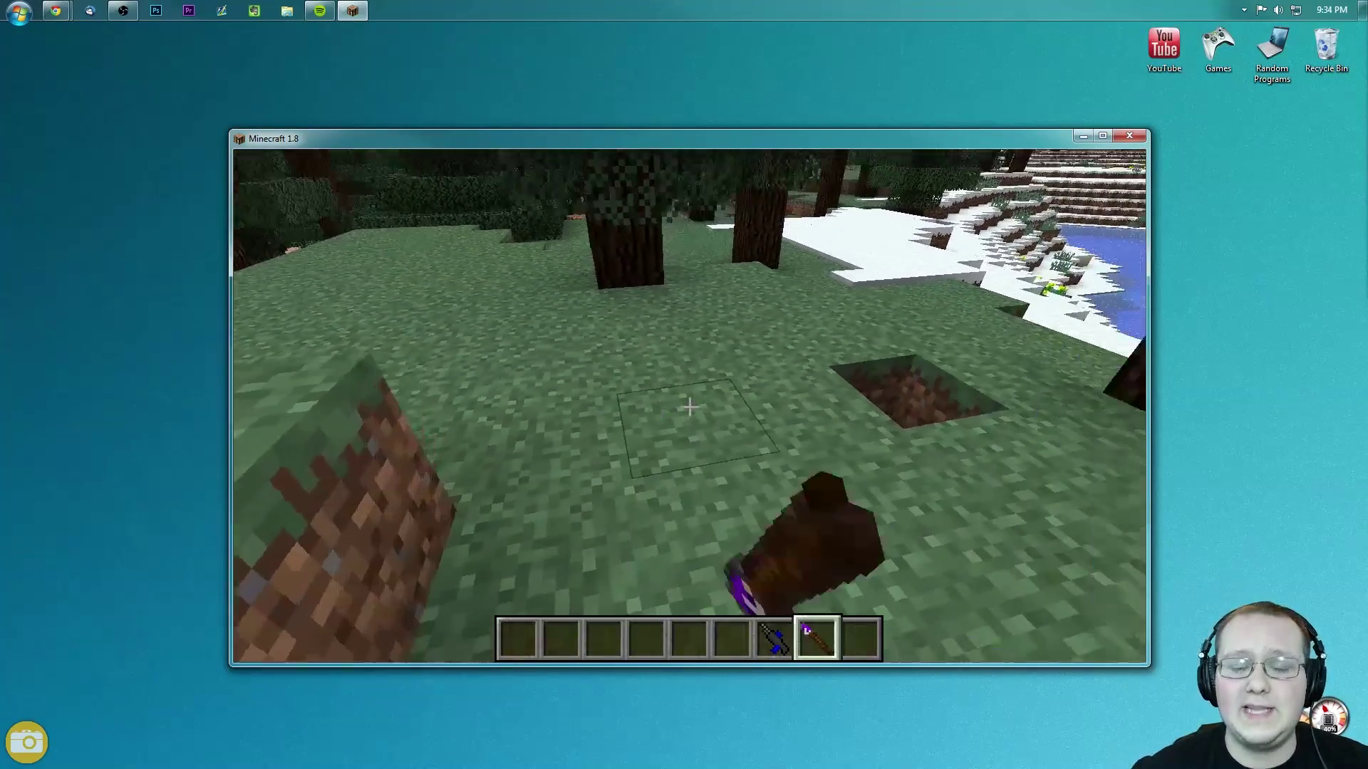
# - Try out the purple paintbrush on the grass blocks around the cut tree trunk
pyautogui.rightClick(690, 406)
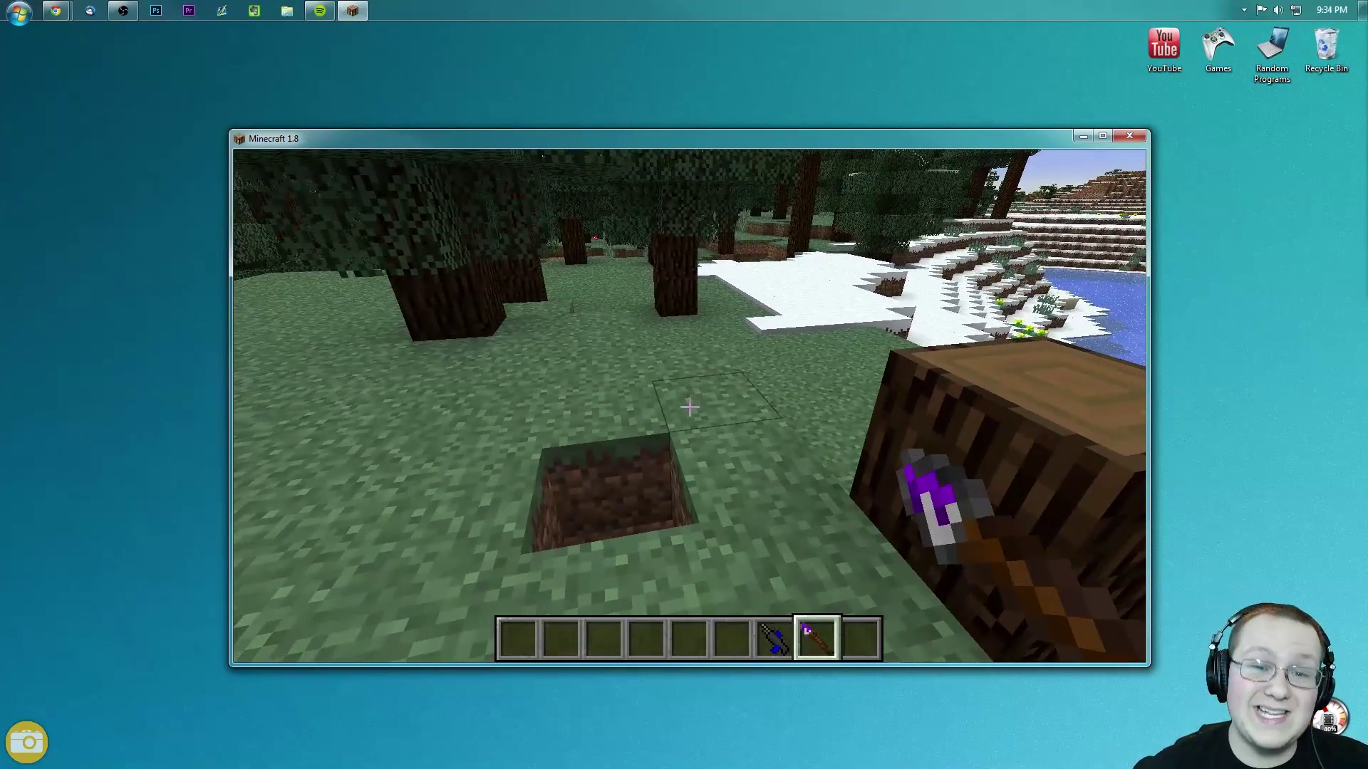
pyautogui.rightClick(690, 406)
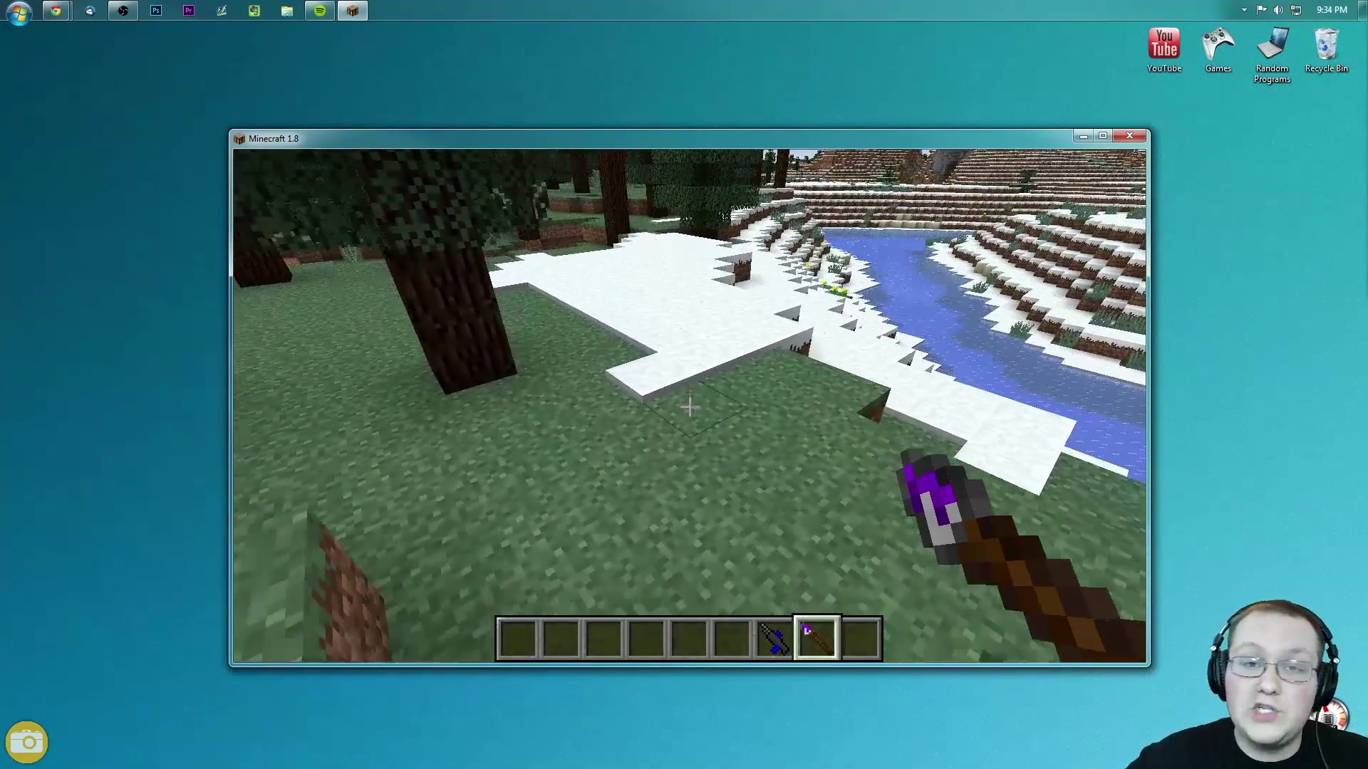
pyautogui.rightClick(689, 406)
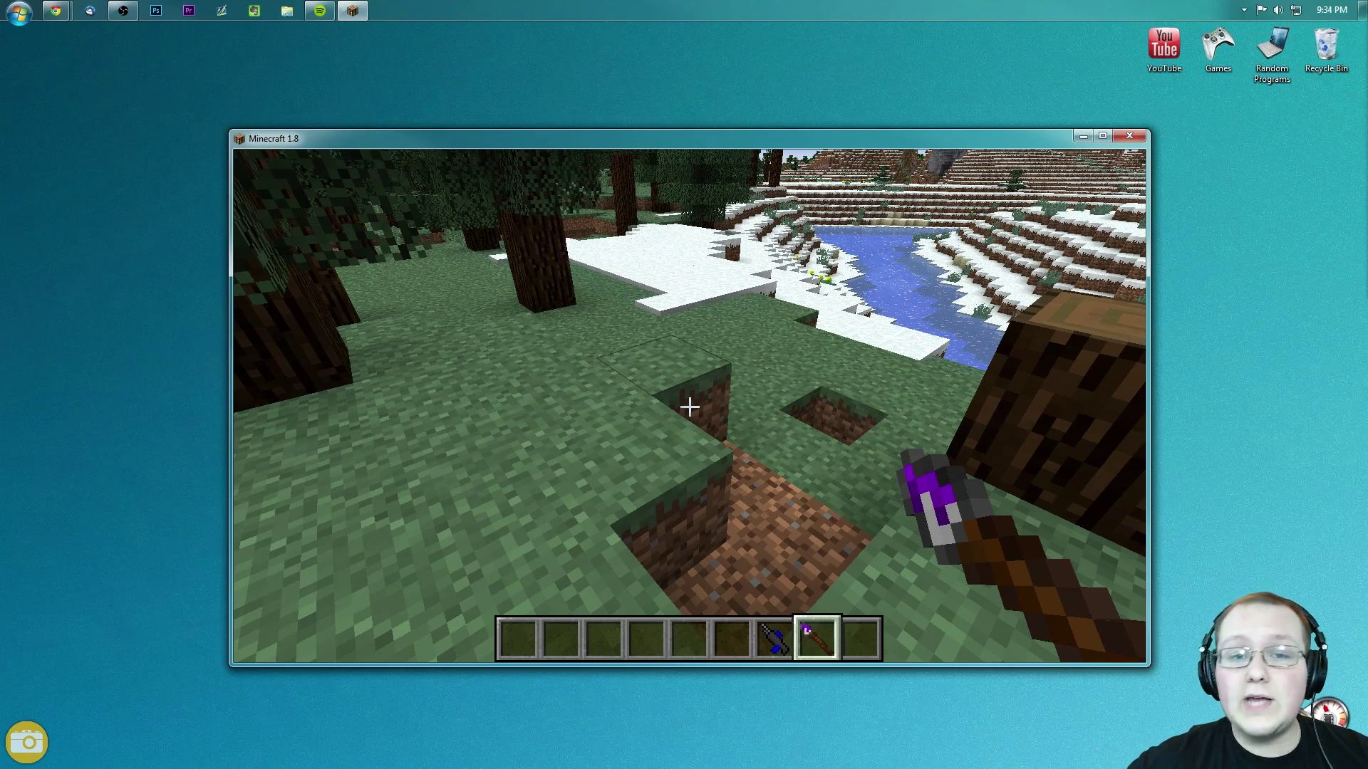
pyautogui.press('d')
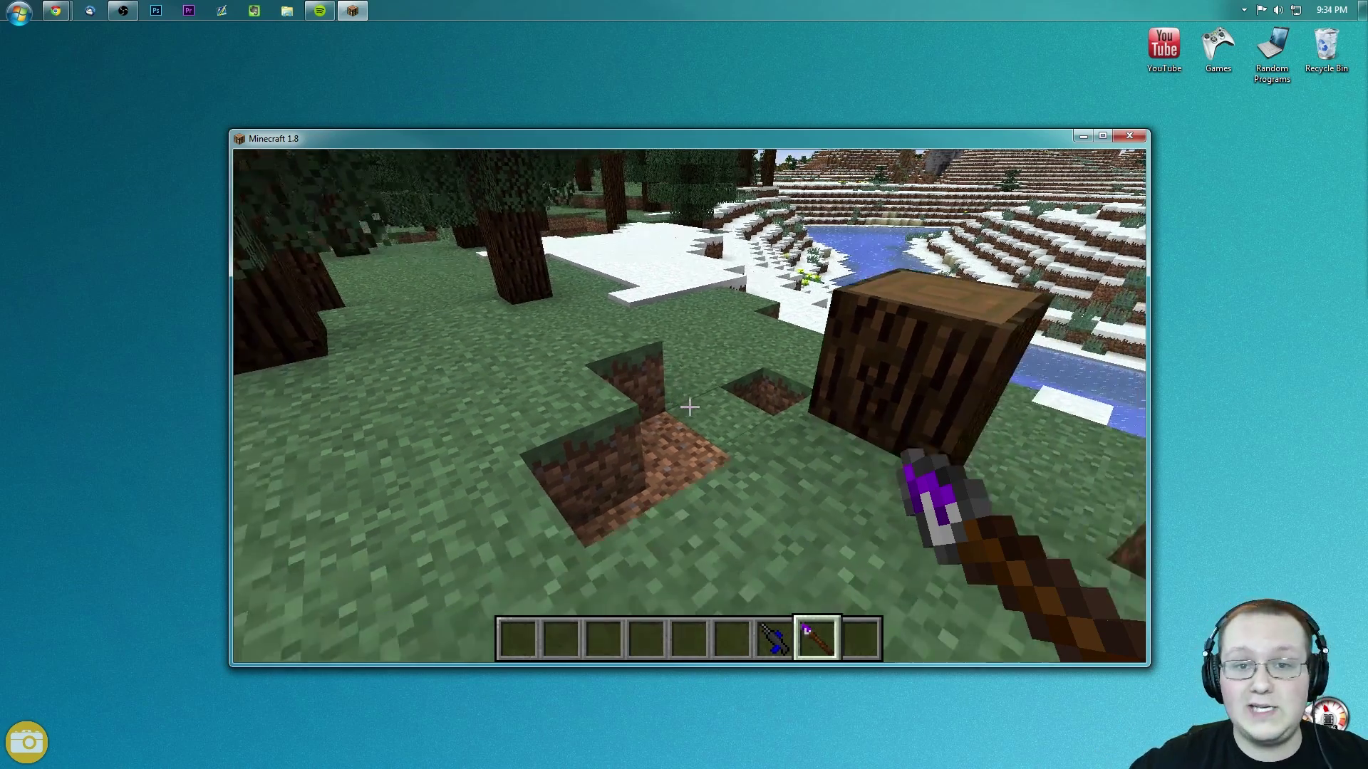